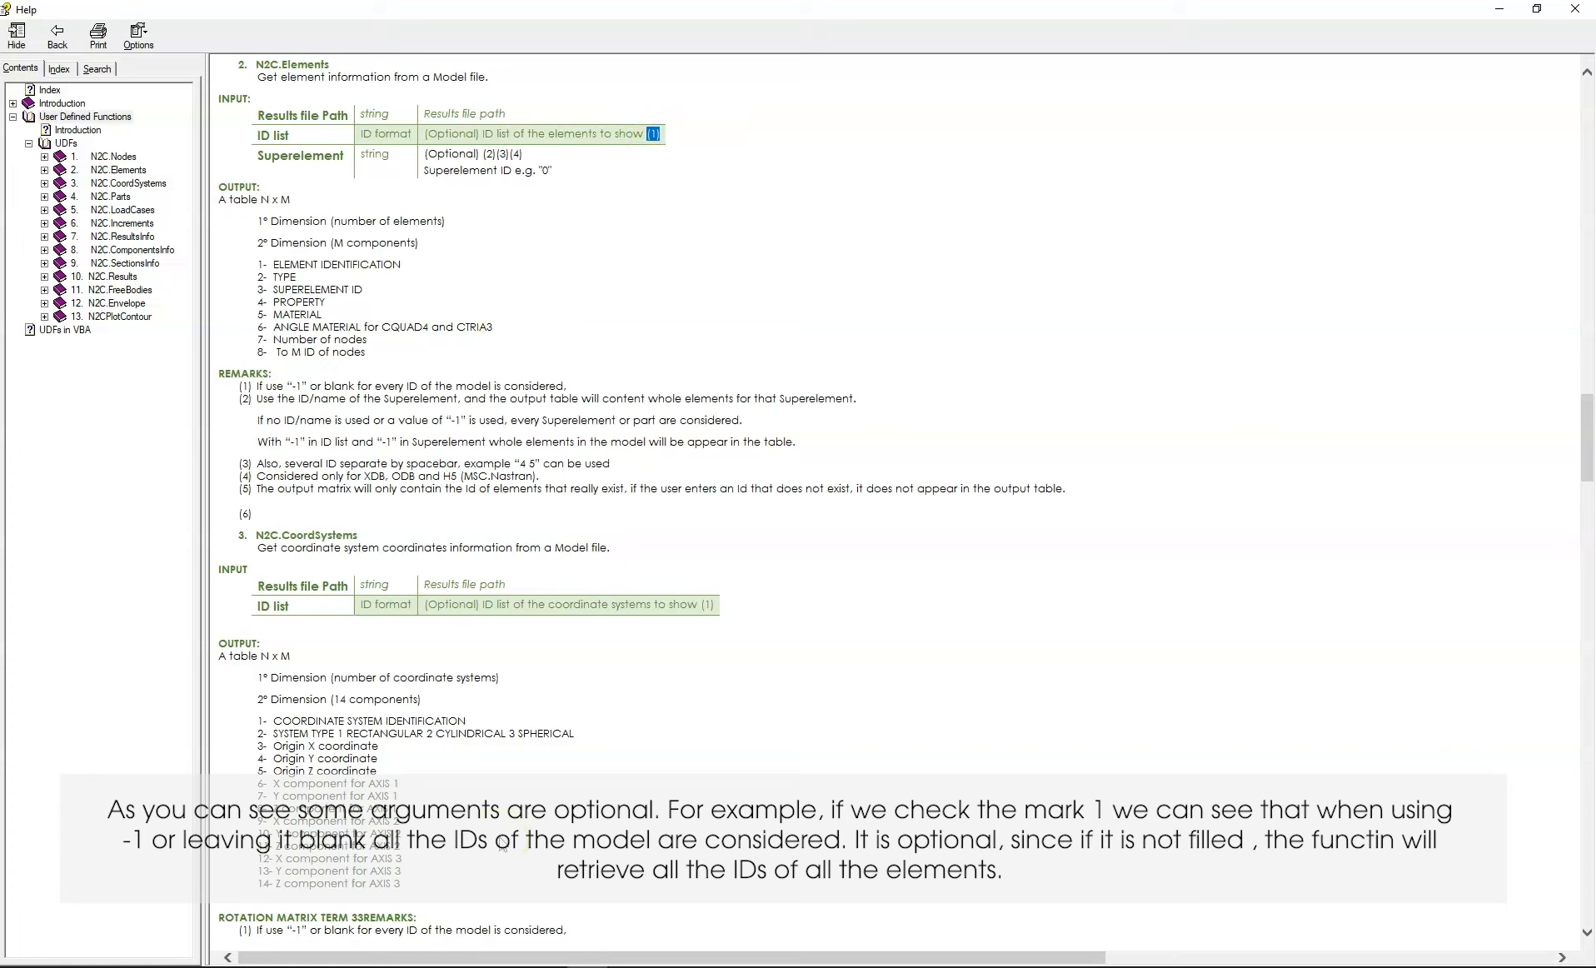
Read the remarks in the N2C.Elements help on the optional ID list and Superelement arguments
click(572, 366)
drag(574, 383, 312, 380)
click(245, 386)
drag(526, 373, 569, 380)
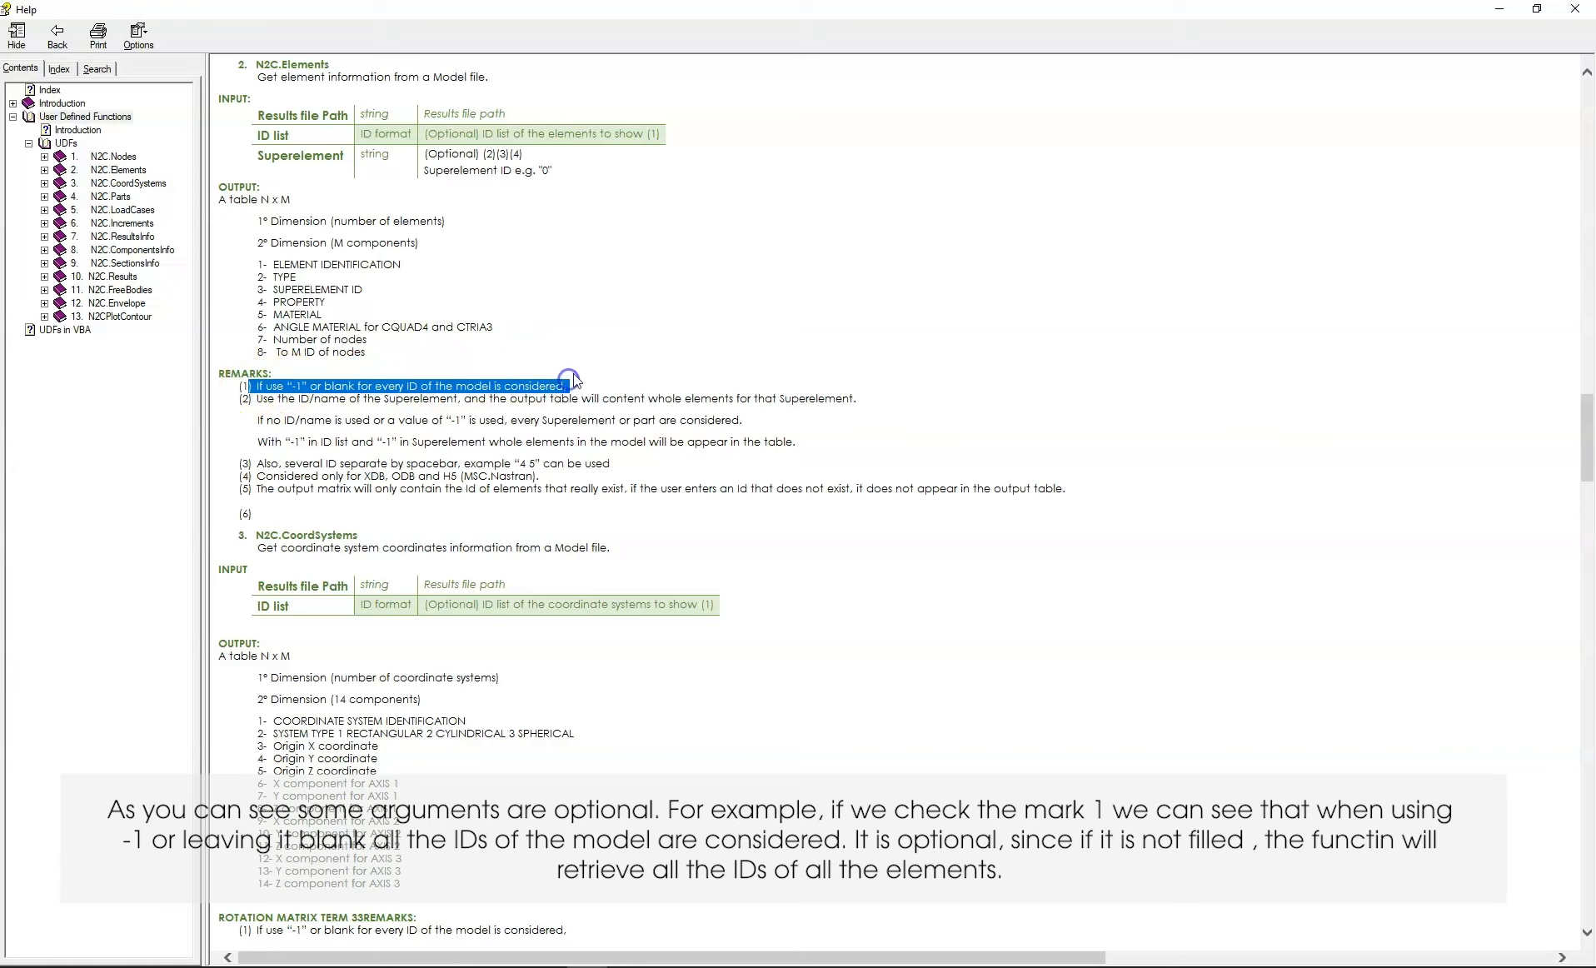
click(621, 332)
drag(361, 155, 465, 158)
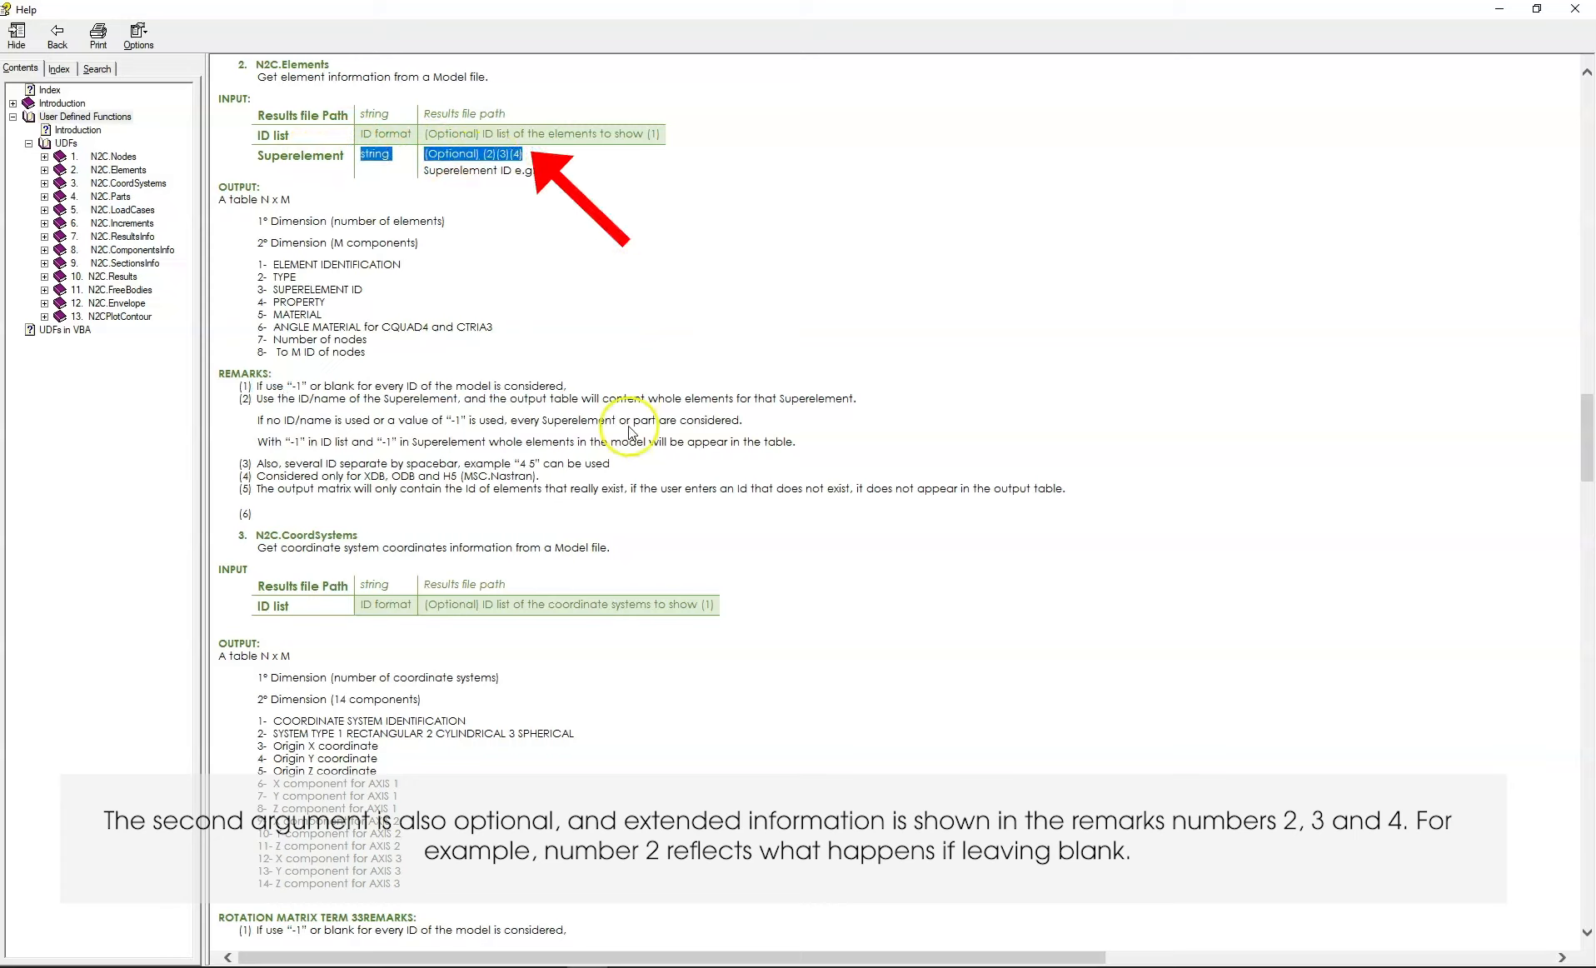
click(679, 550)
mouse_move(240, 398)
mouse_down()
mouse_move(265, 462)
mouse_move(550, 473)
mouse_up()
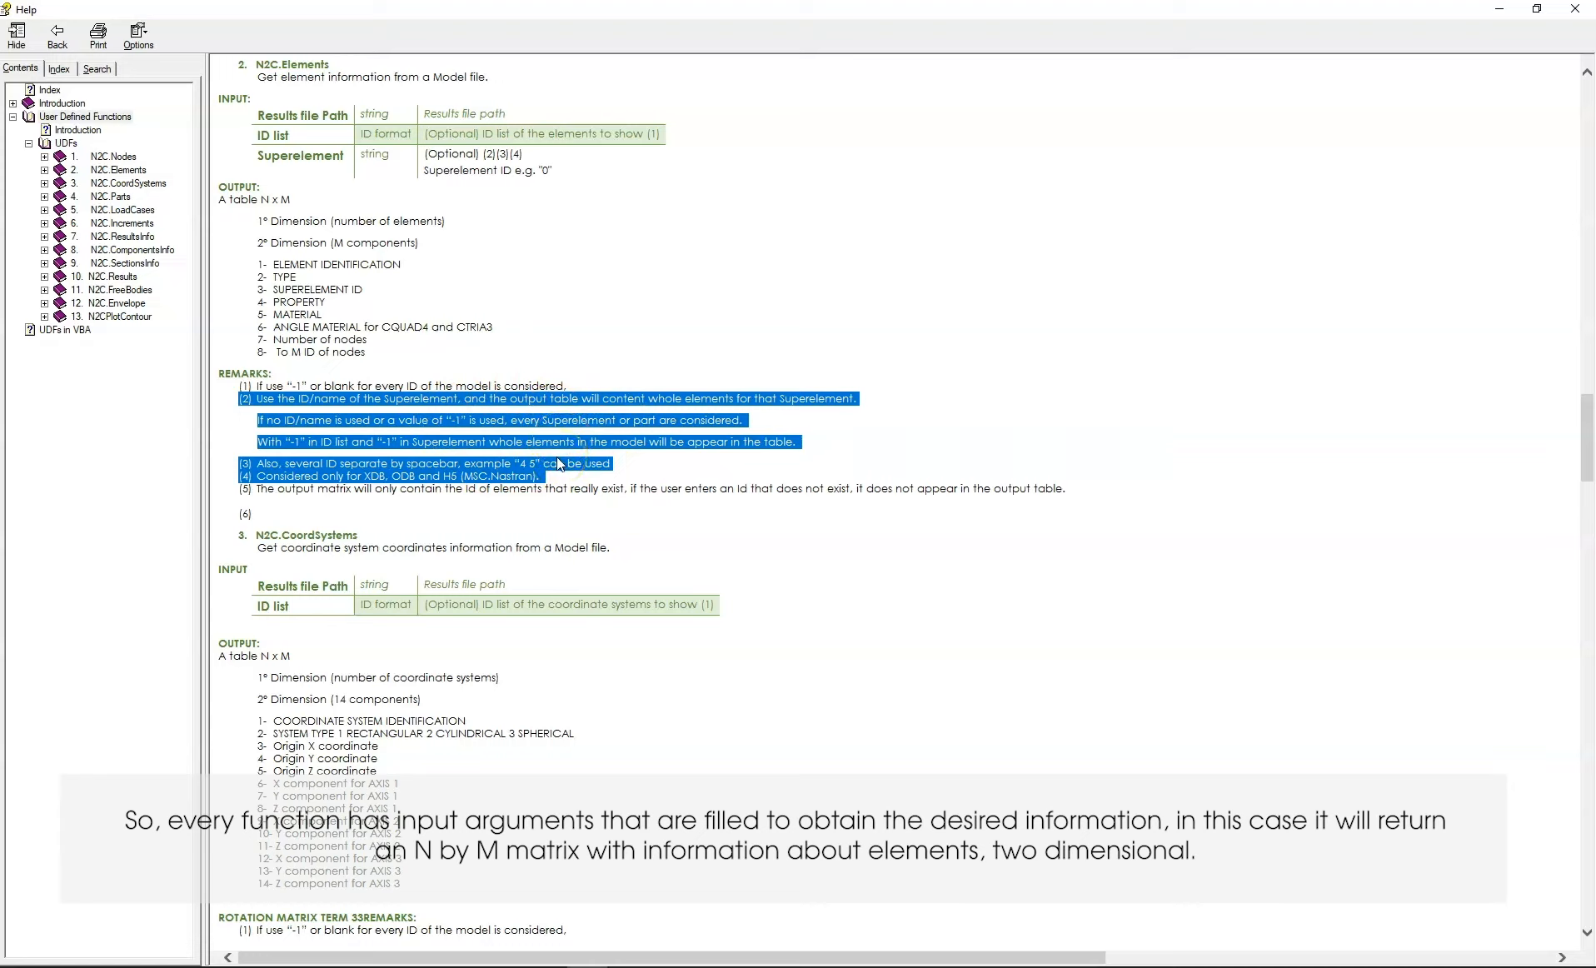
Examine the N2C.Elements output description: the N x M table, its first dimension, and the listed second-dimension columns from element identification to node IDs
drag(218, 188, 310, 193)
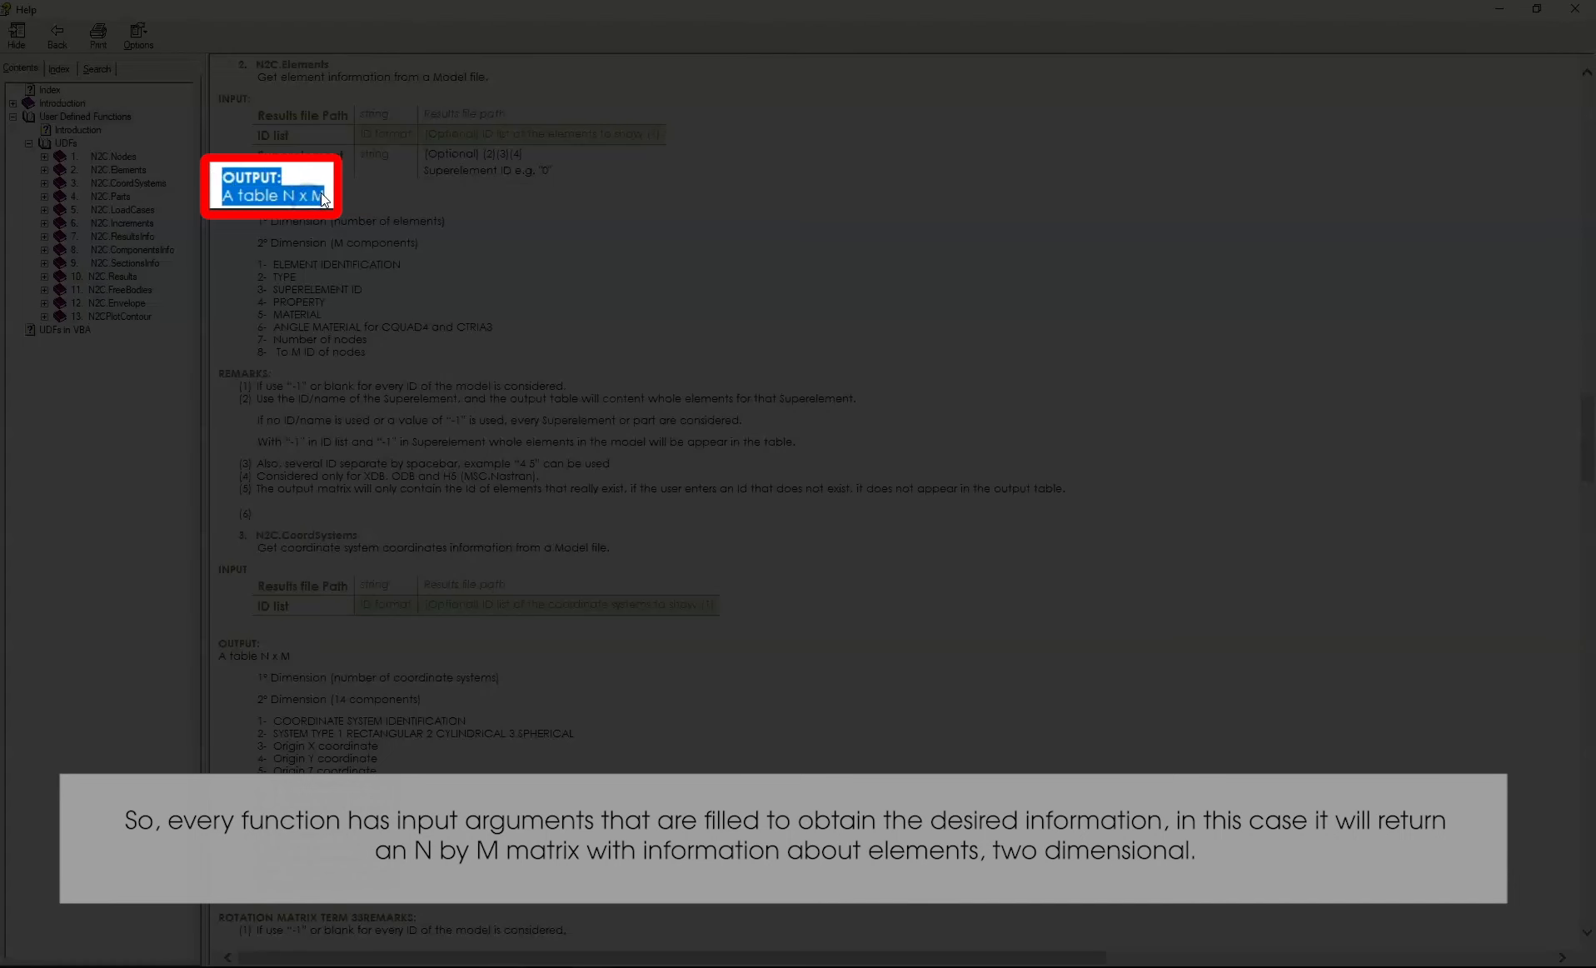
click(321, 193)
drag(258, 221, 446, 221)
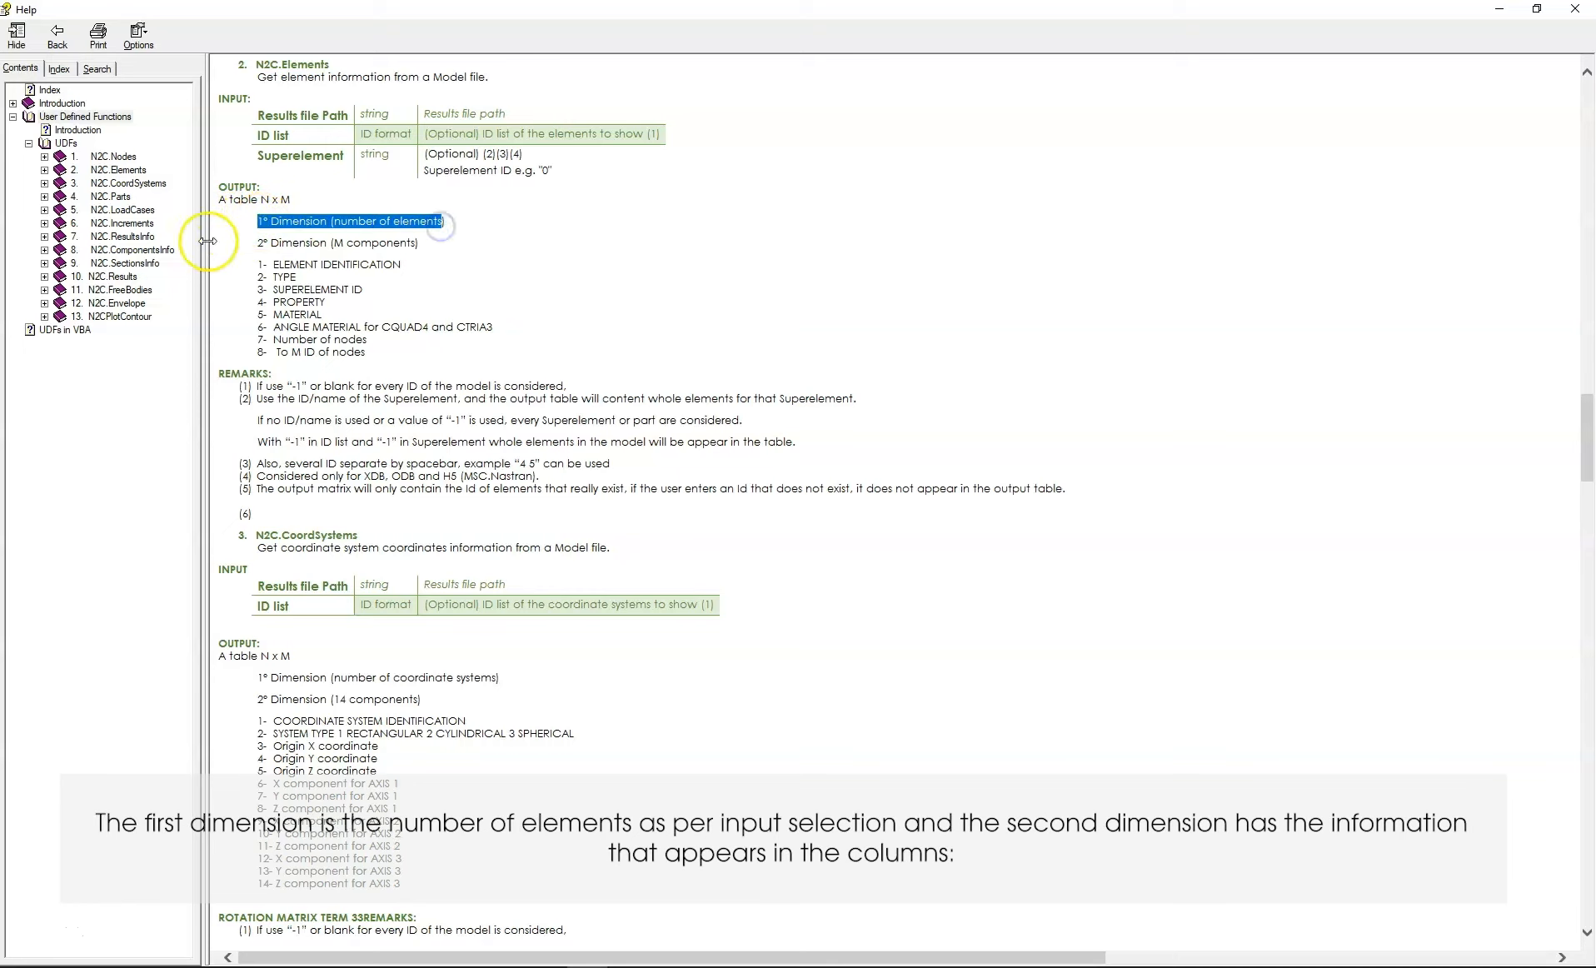
click(248, 257)
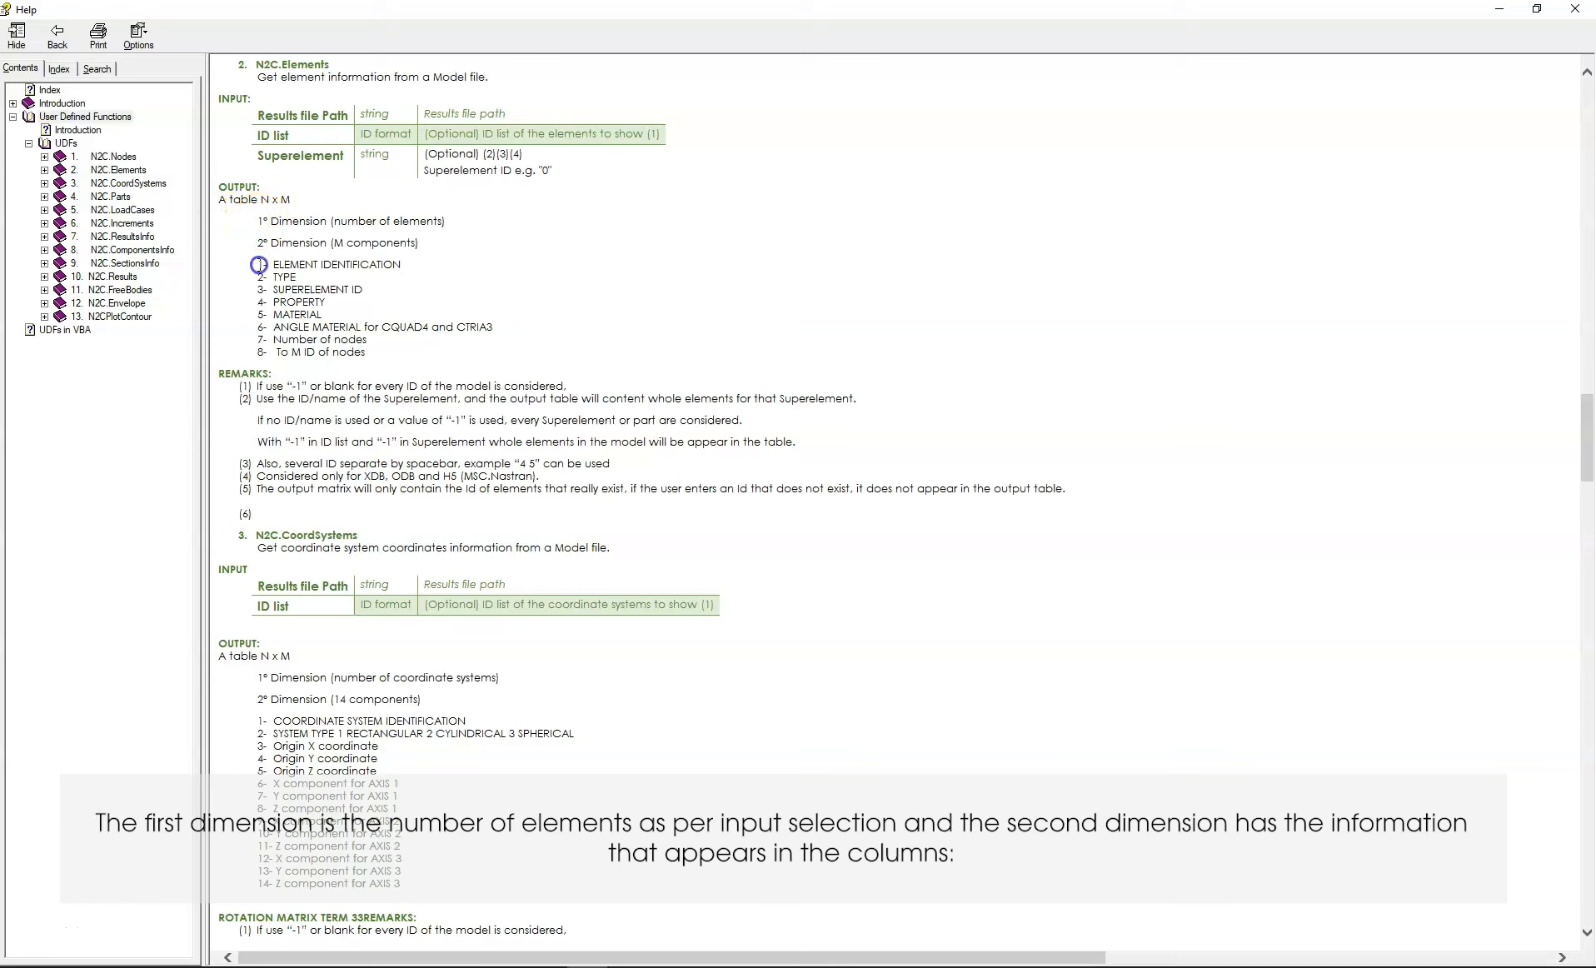
drag(259, 265, 424, 272)
click(238, 290)
drag(259, 278, 382, 290)
click(233, 296)
click(256, 309)
drag(259, 303, 346, 304)
click(239, 318)
click(256, 313)
click(387, 313)
drag(495, 327, 273, 328)
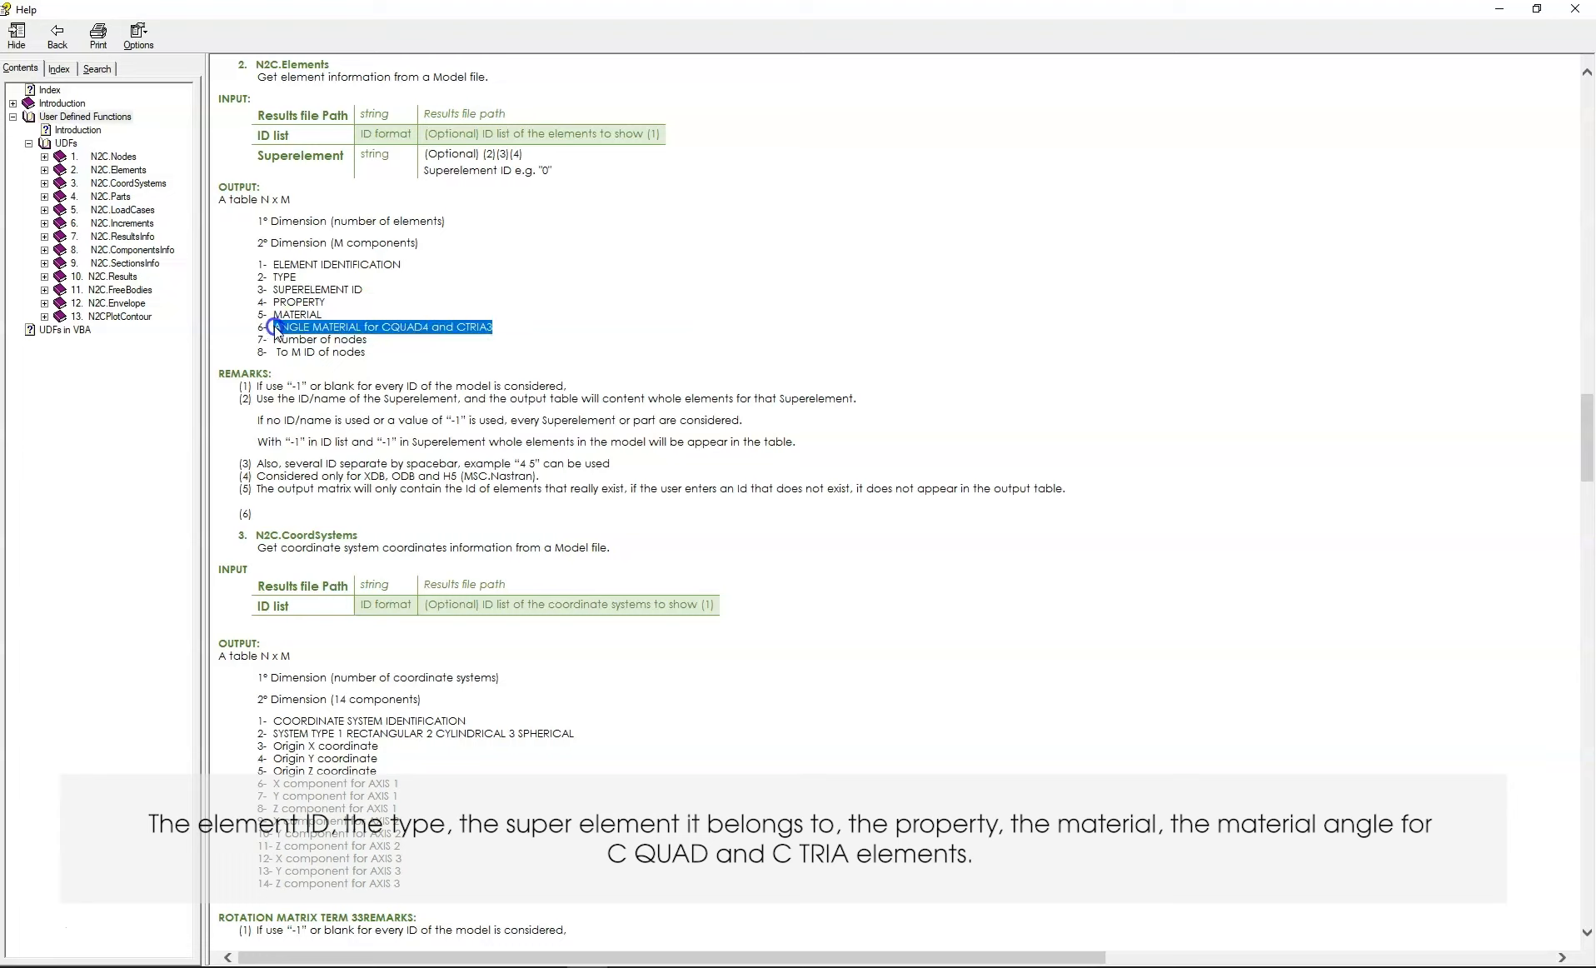
click(406, 343)
drag(405, 342, 290, 358)
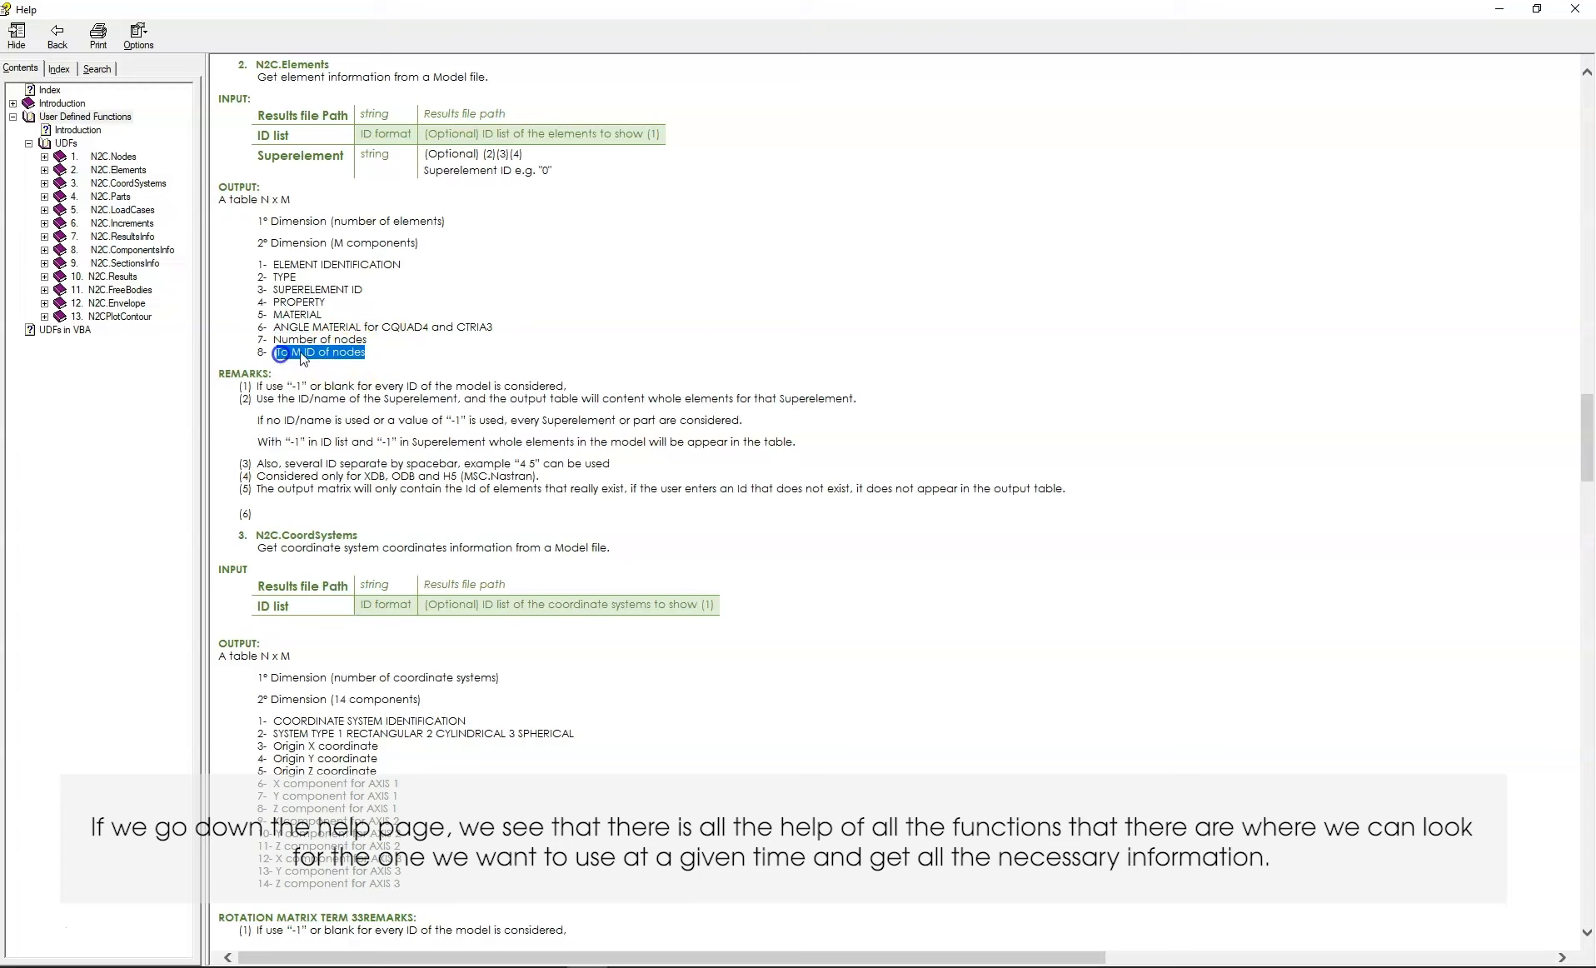
Browse the help entries for the functions that follow N2C.Elements, from N2C.CoordSystems to N2C.ResultsInfo
click(664, 312)
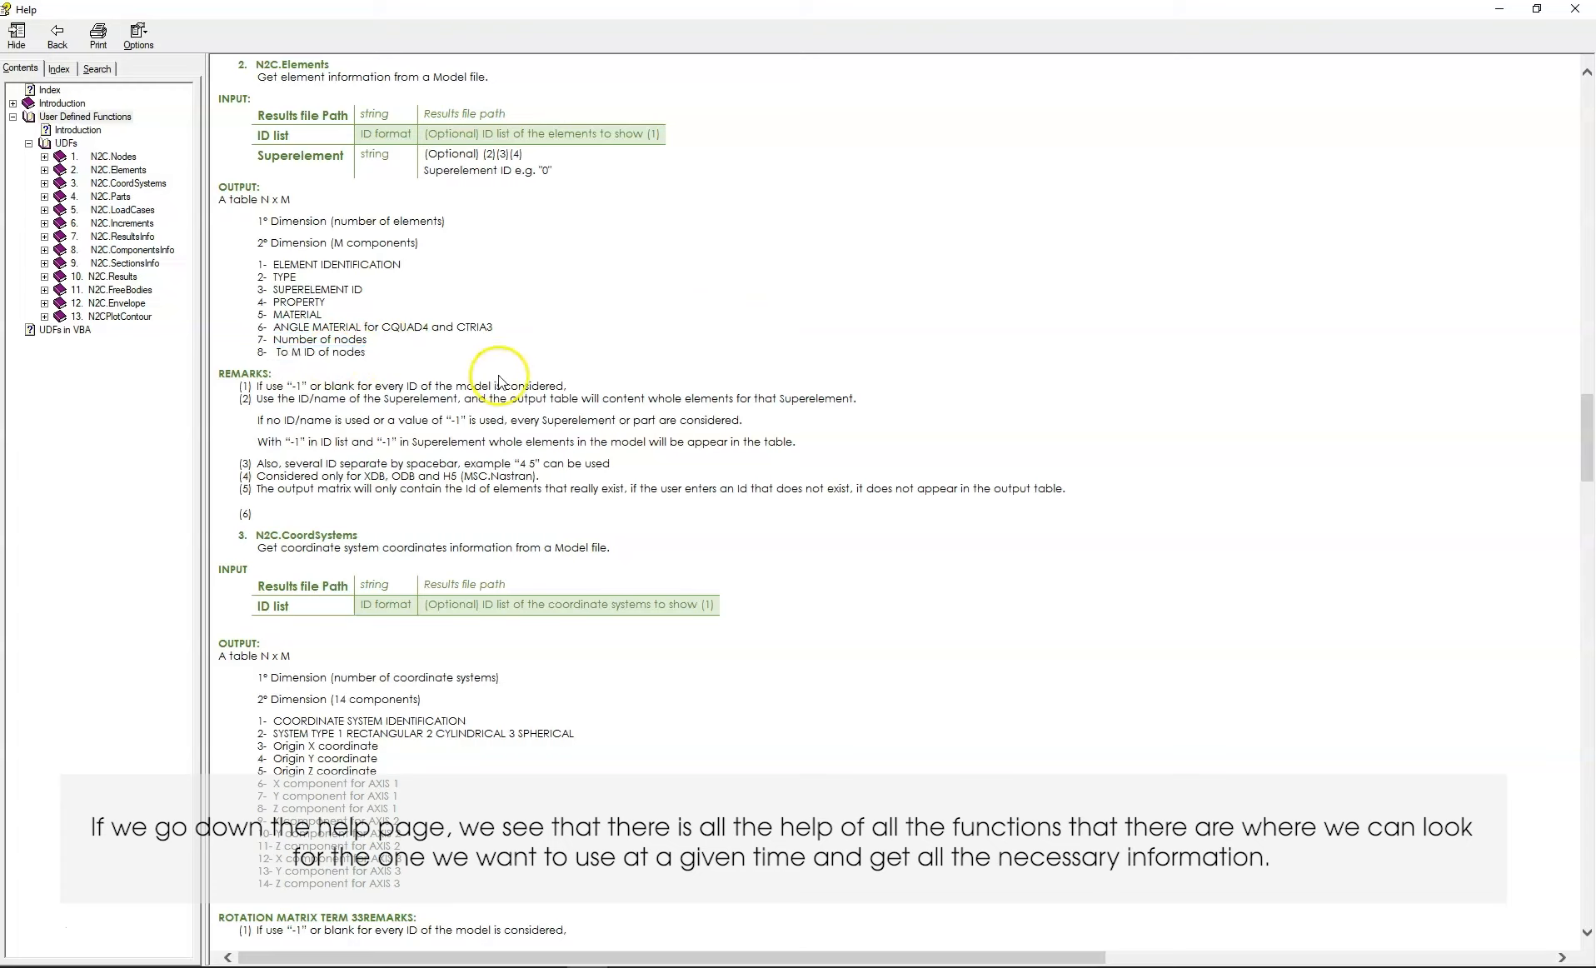
scroll(500, 383, down, 20)
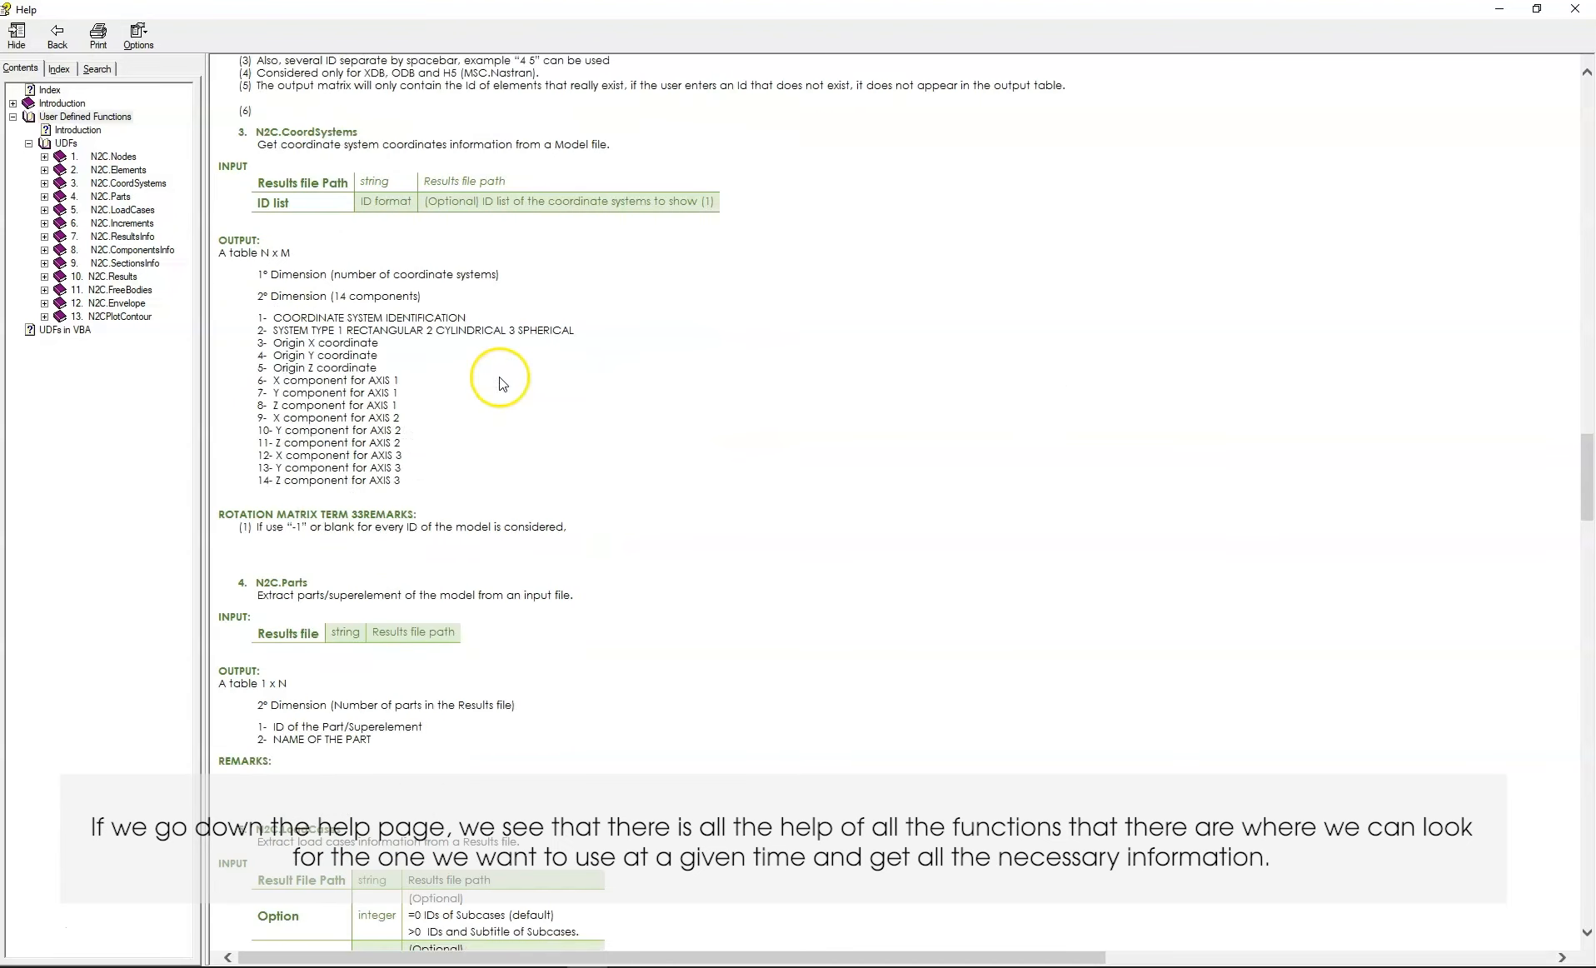
scroll(500, 379, down, 5)
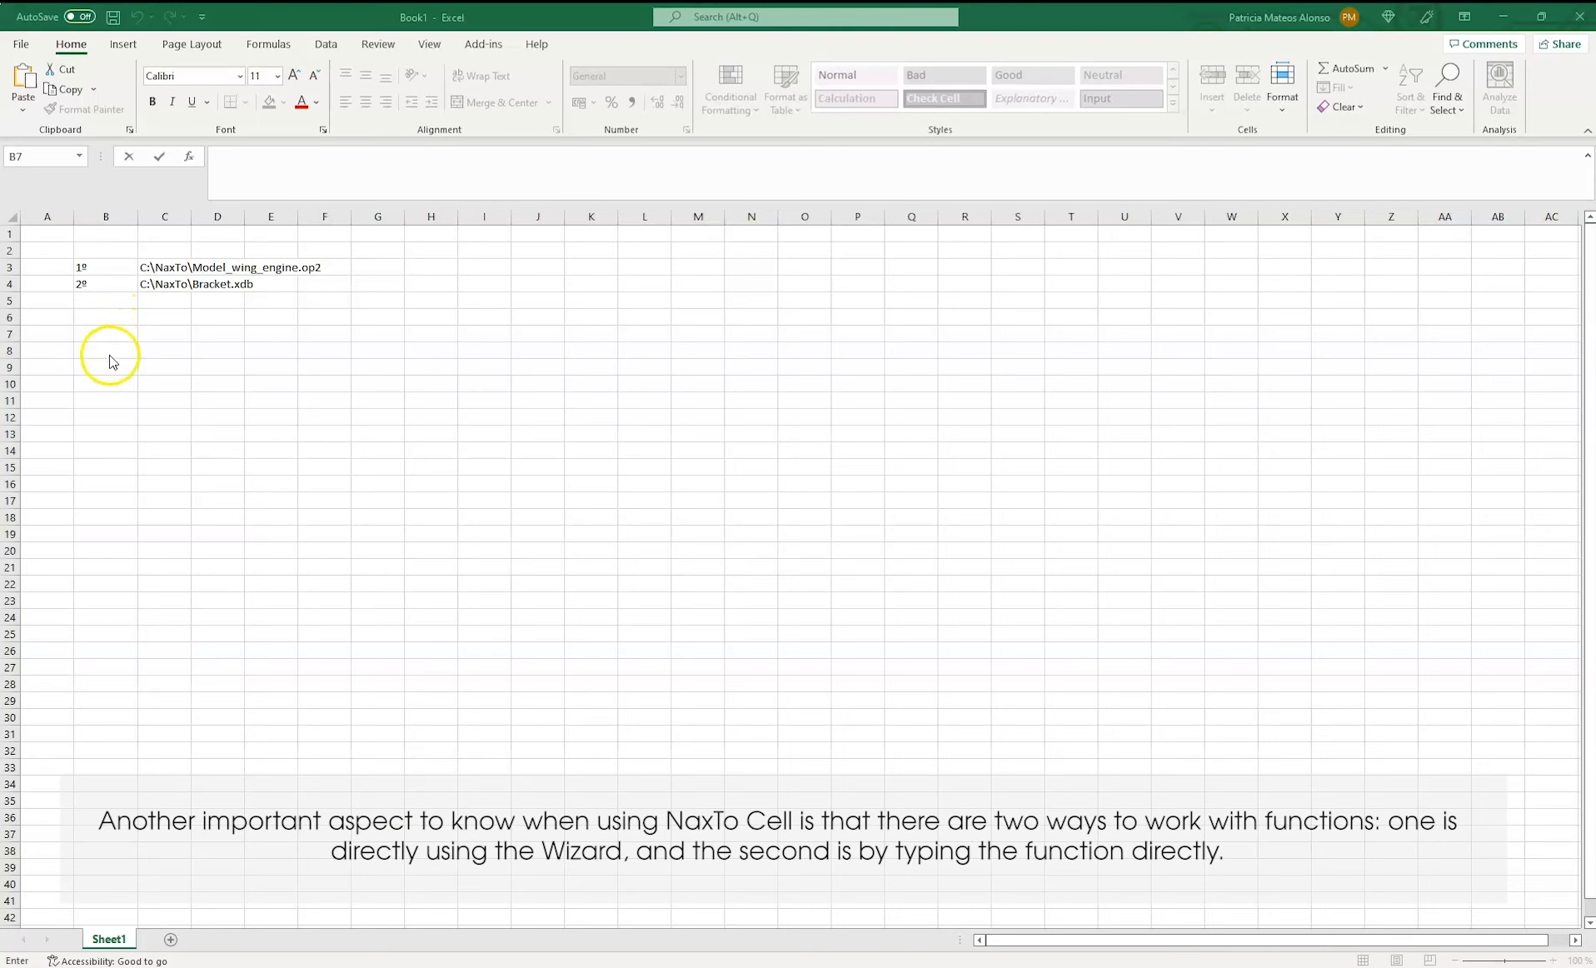
Switch to Excel and enter =N2CElements(C3) in cell B8 as an array formula
double_click(108, 351)
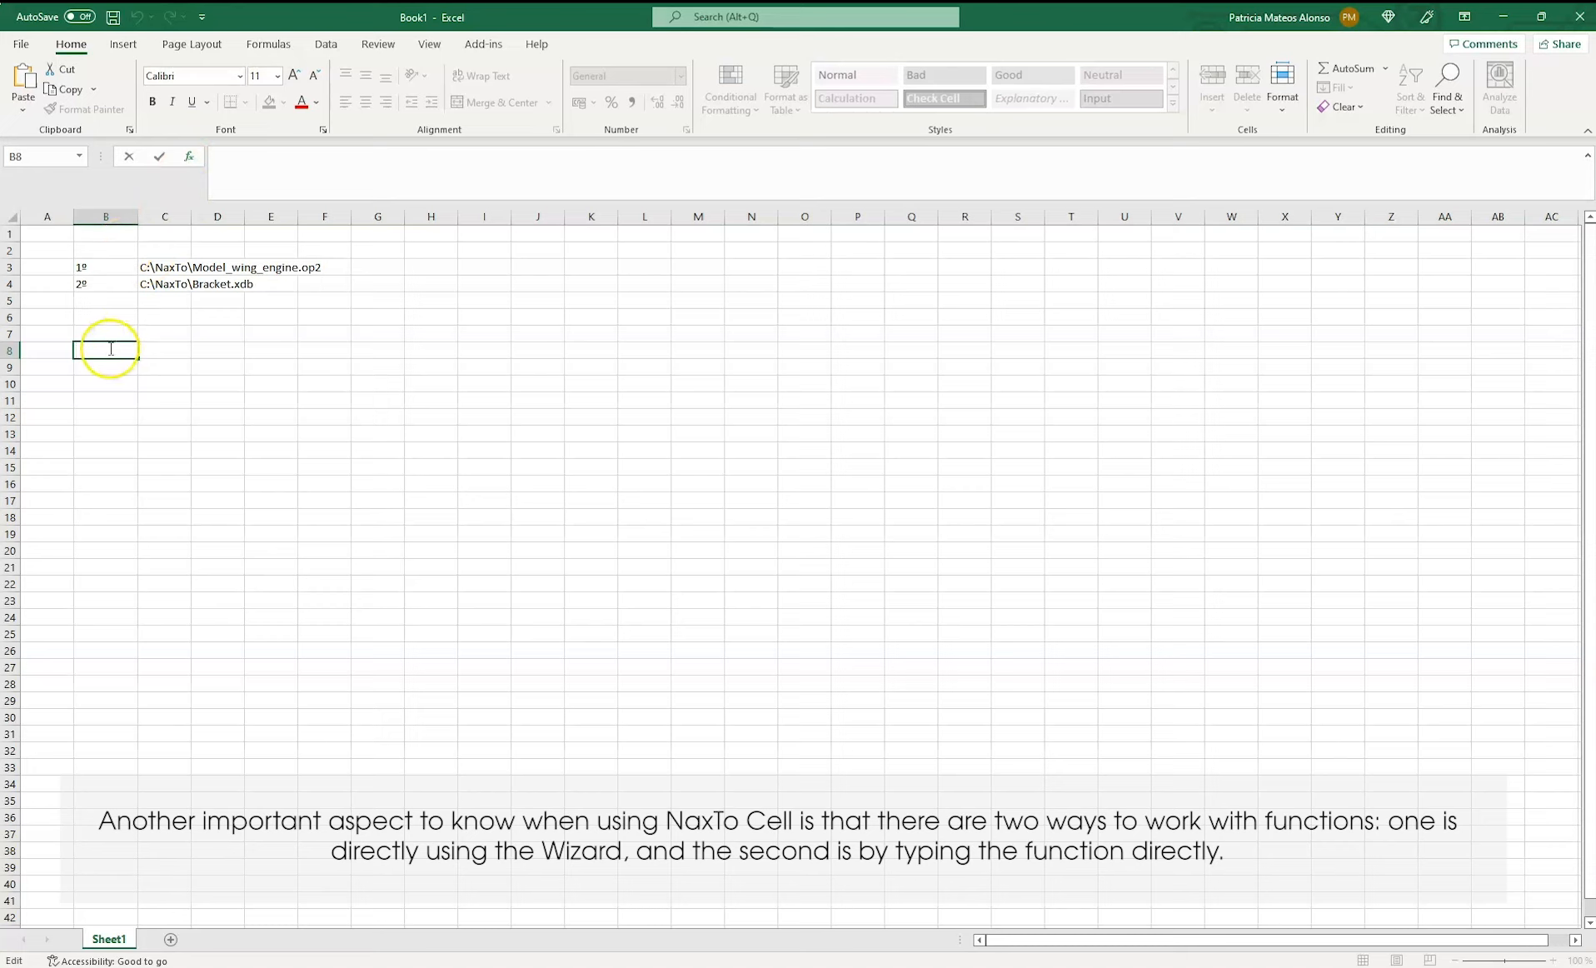
click(110, 354)
text(=)
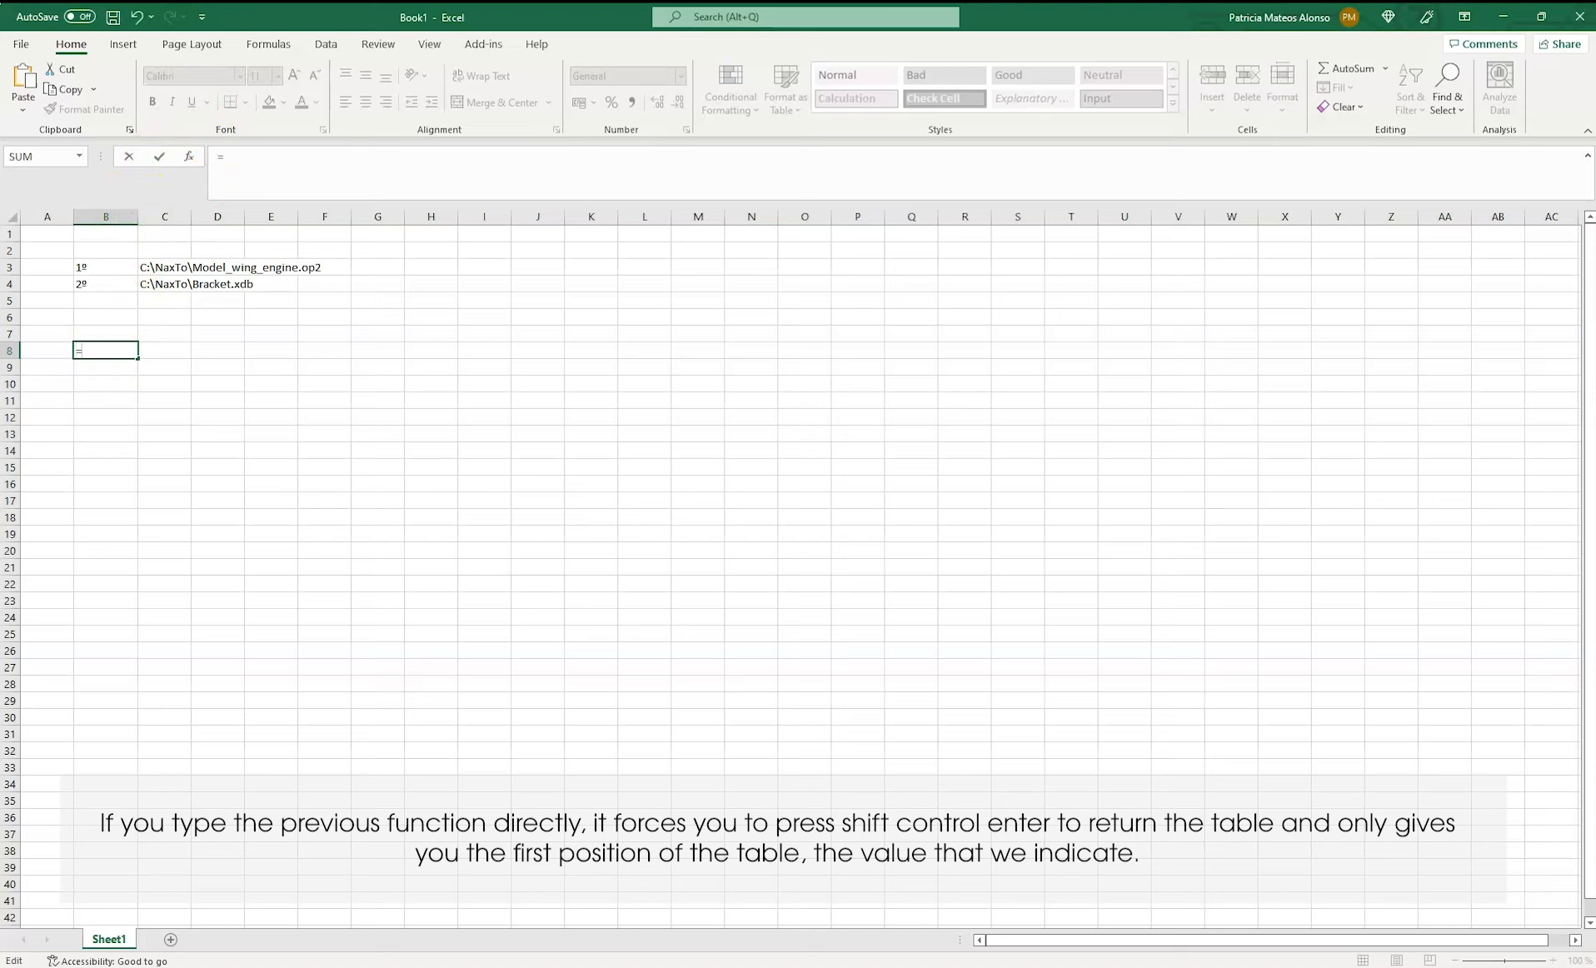
text(N2C)
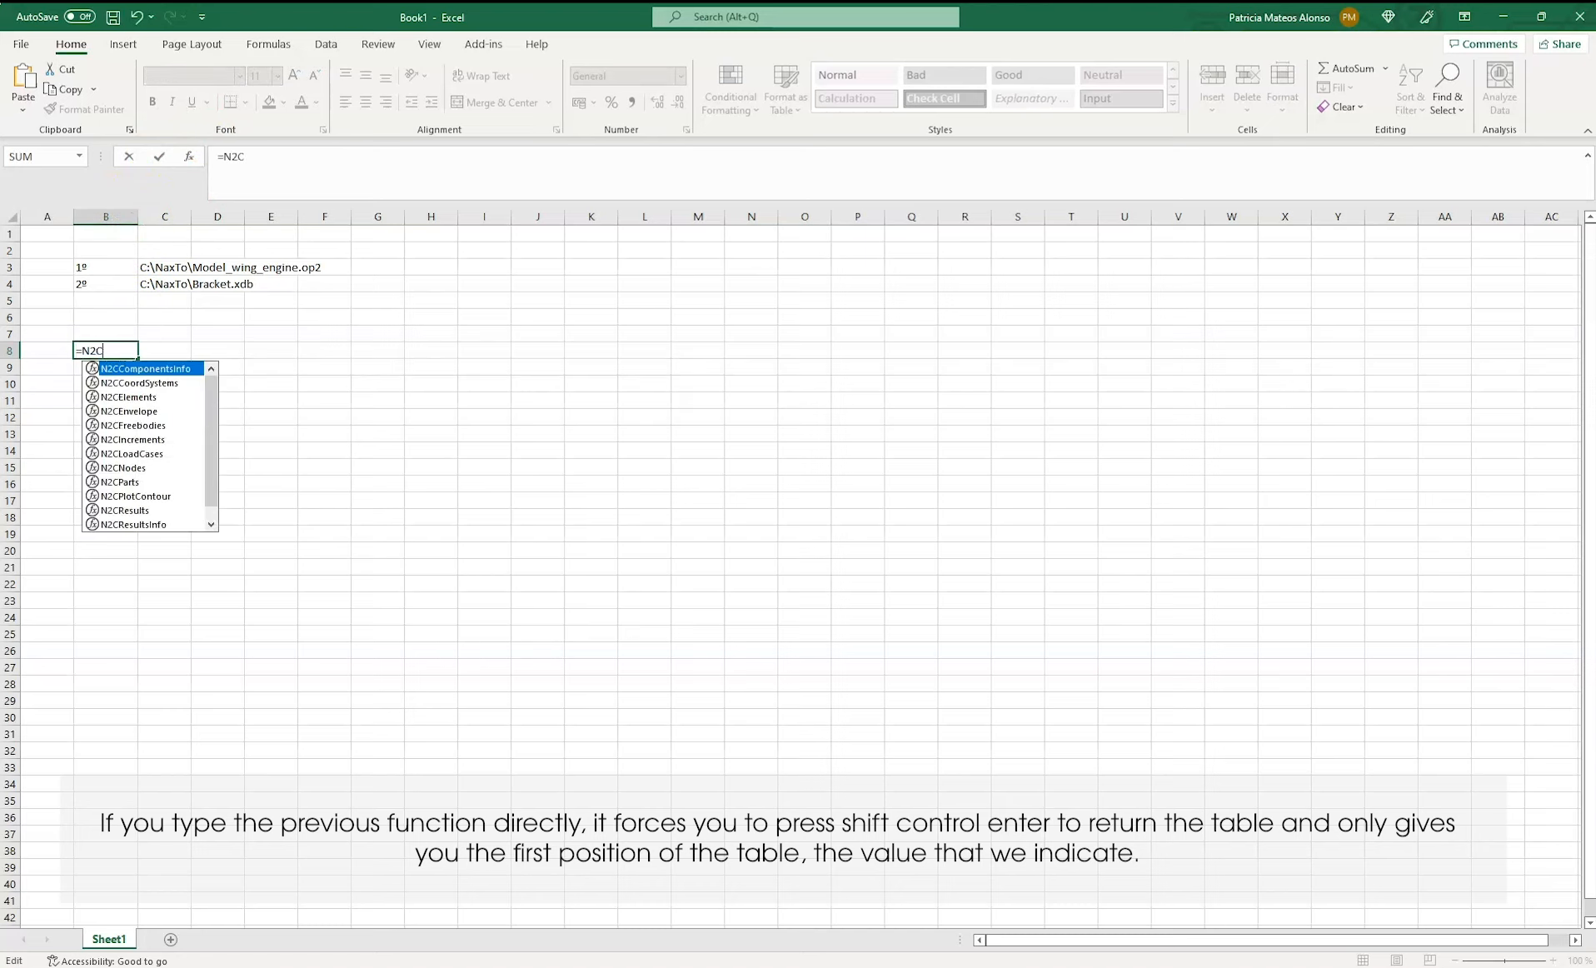
double_click(141, 397)
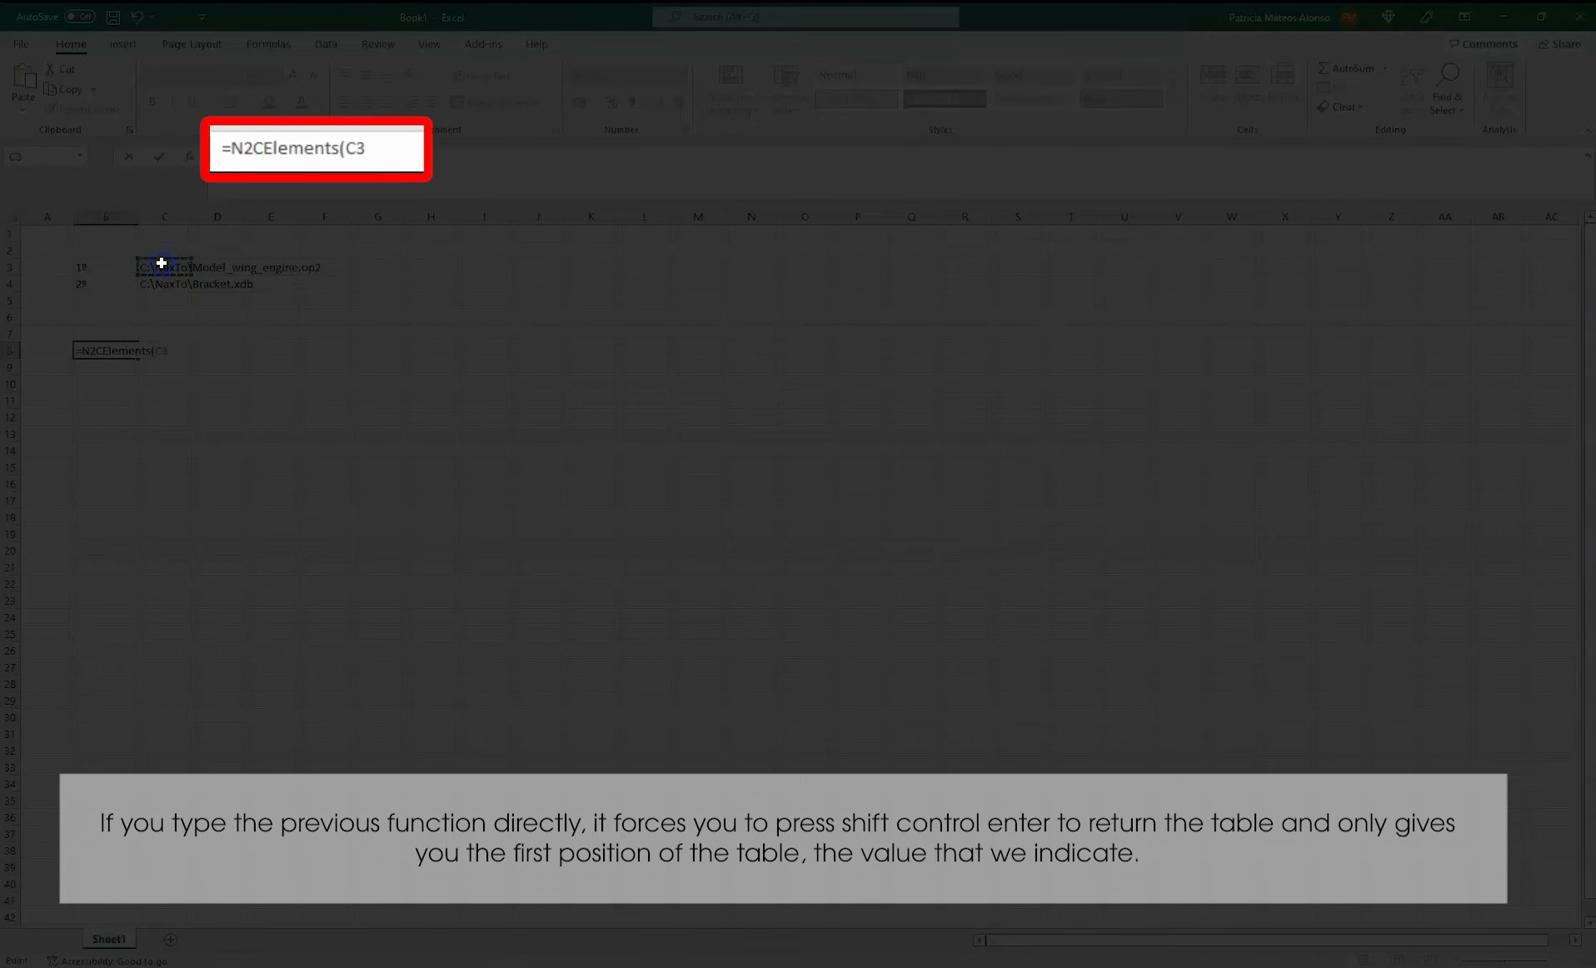
click(389, 154)
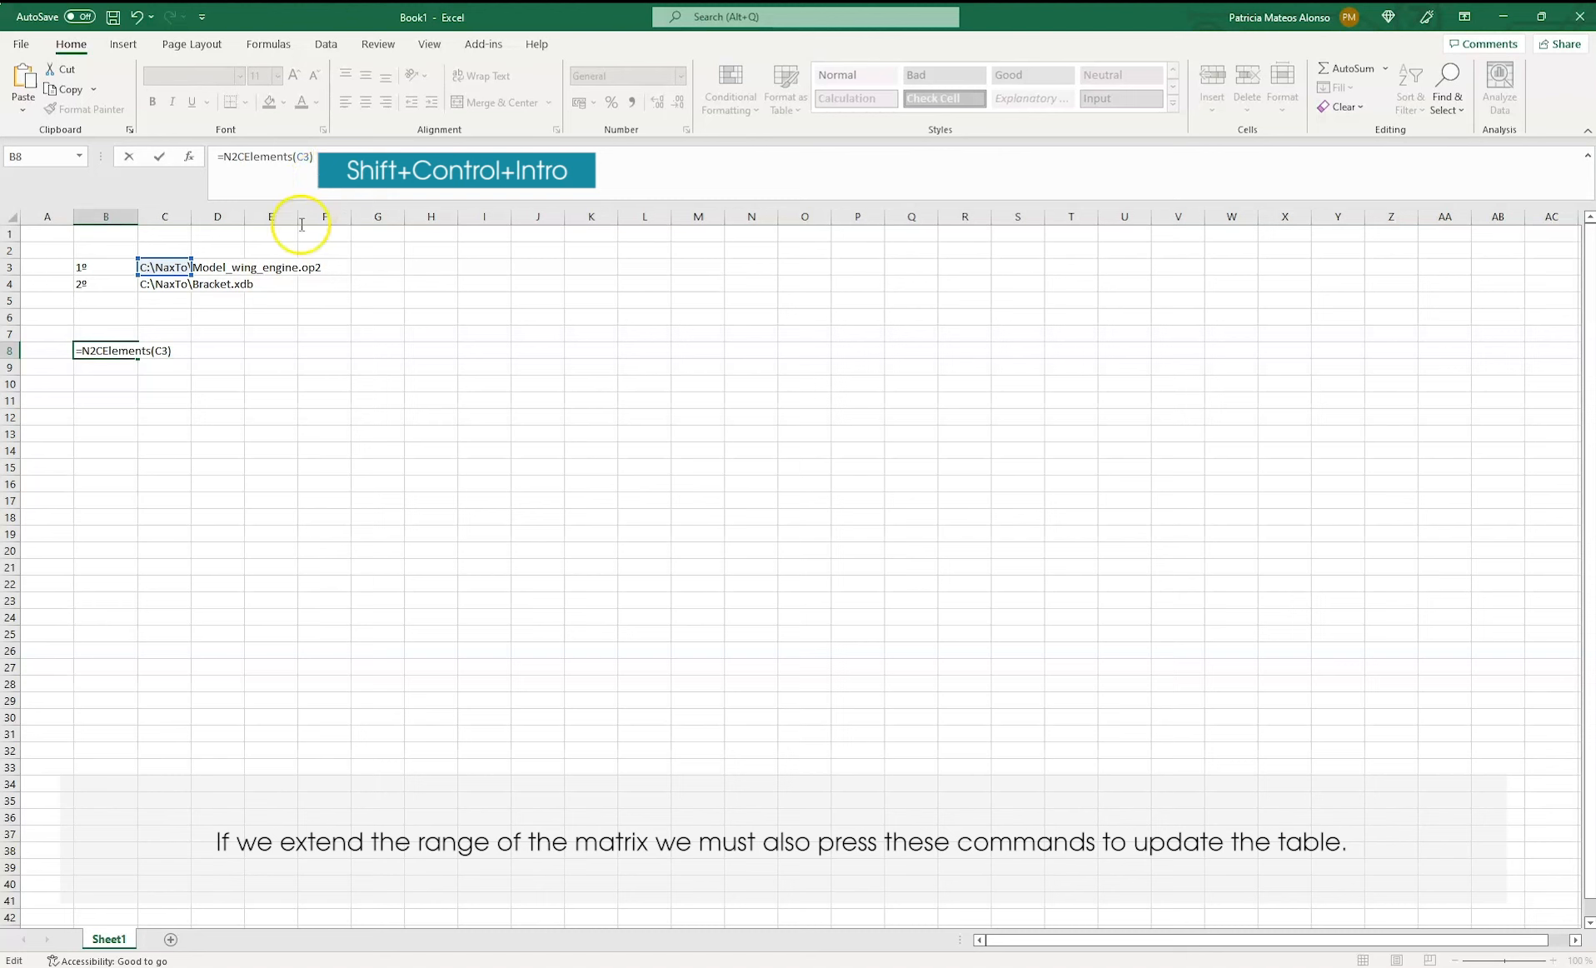
key(ctrl+shift+Return)
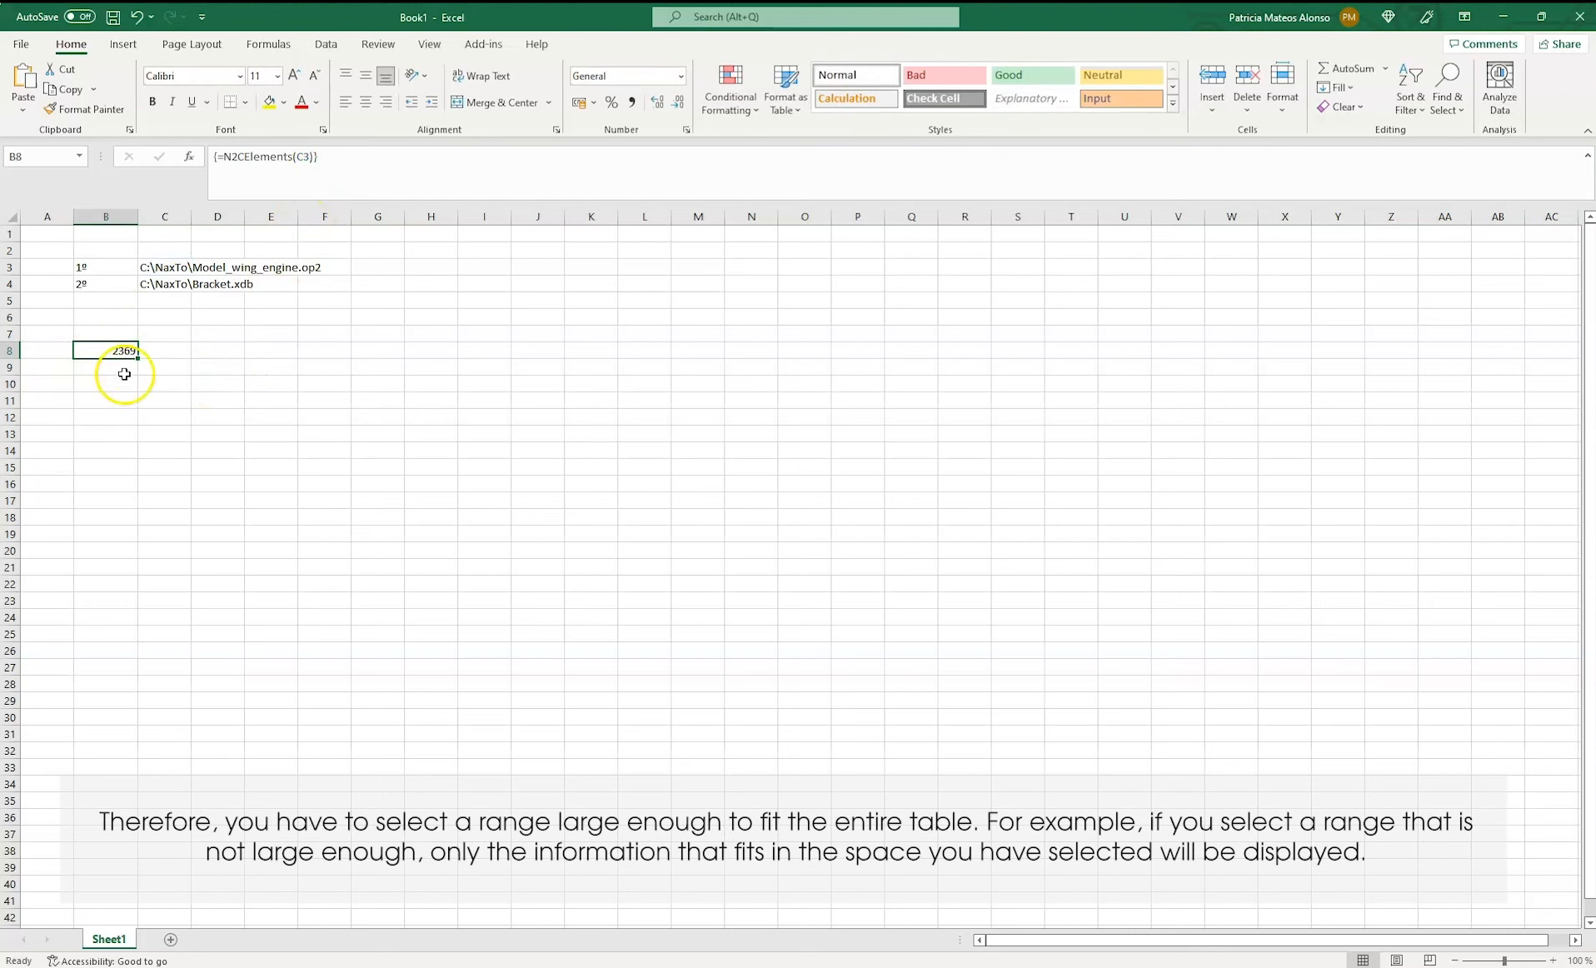
Extend the N2CElements array formula from B8 over the range B8:G27
drag(122, 349, 402, 664)
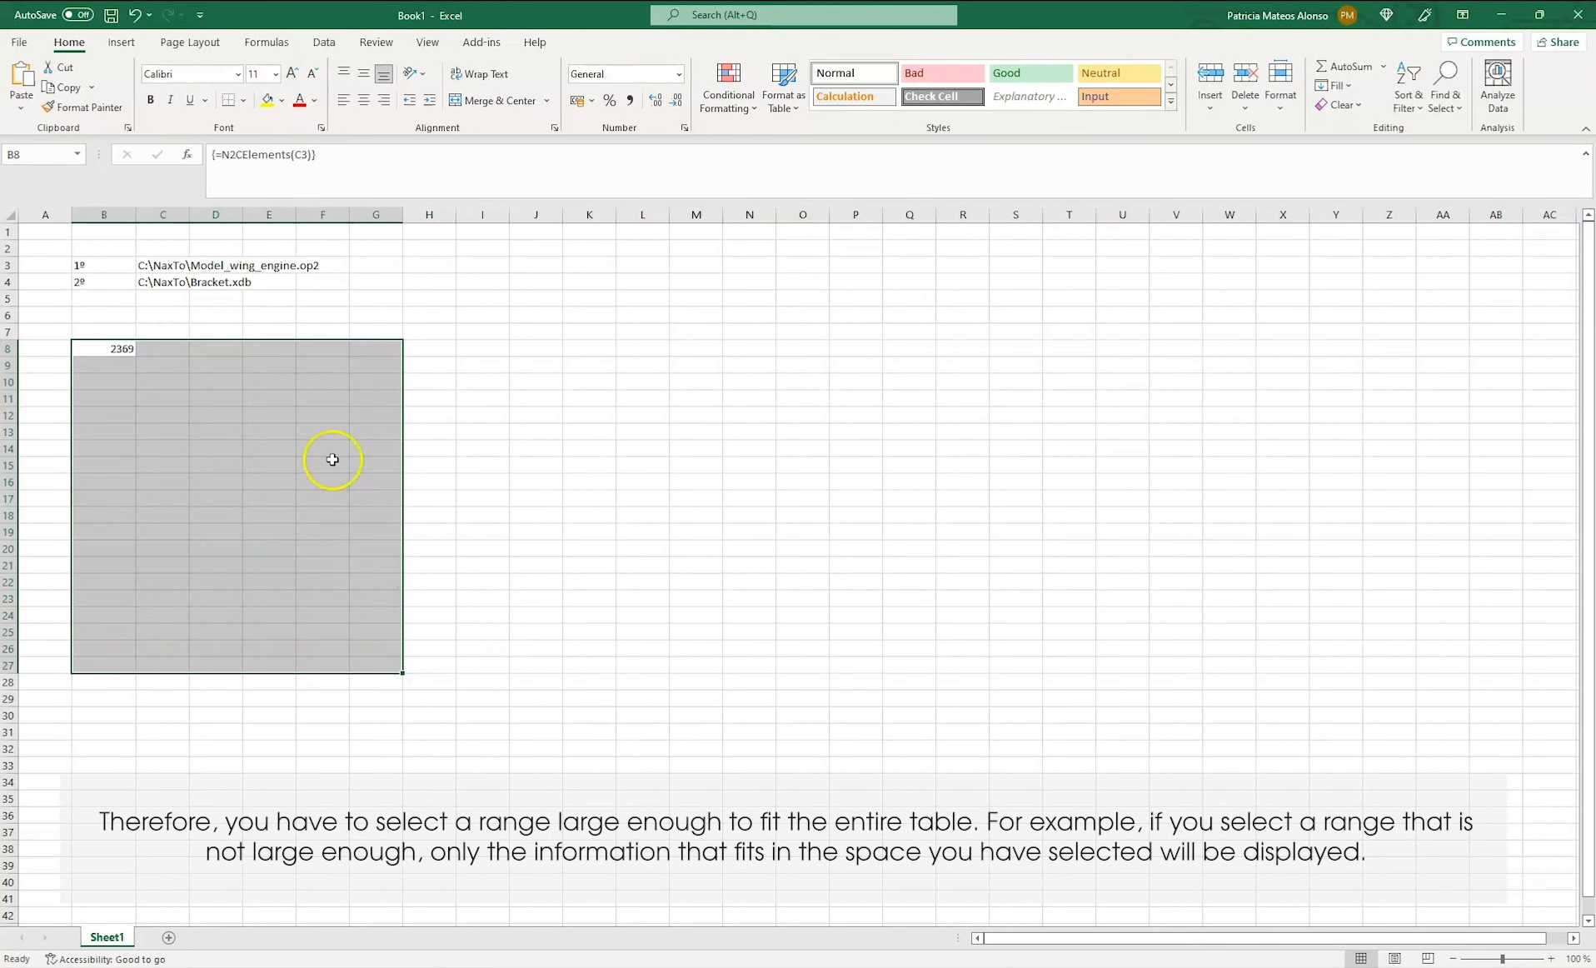
click(393, 164)
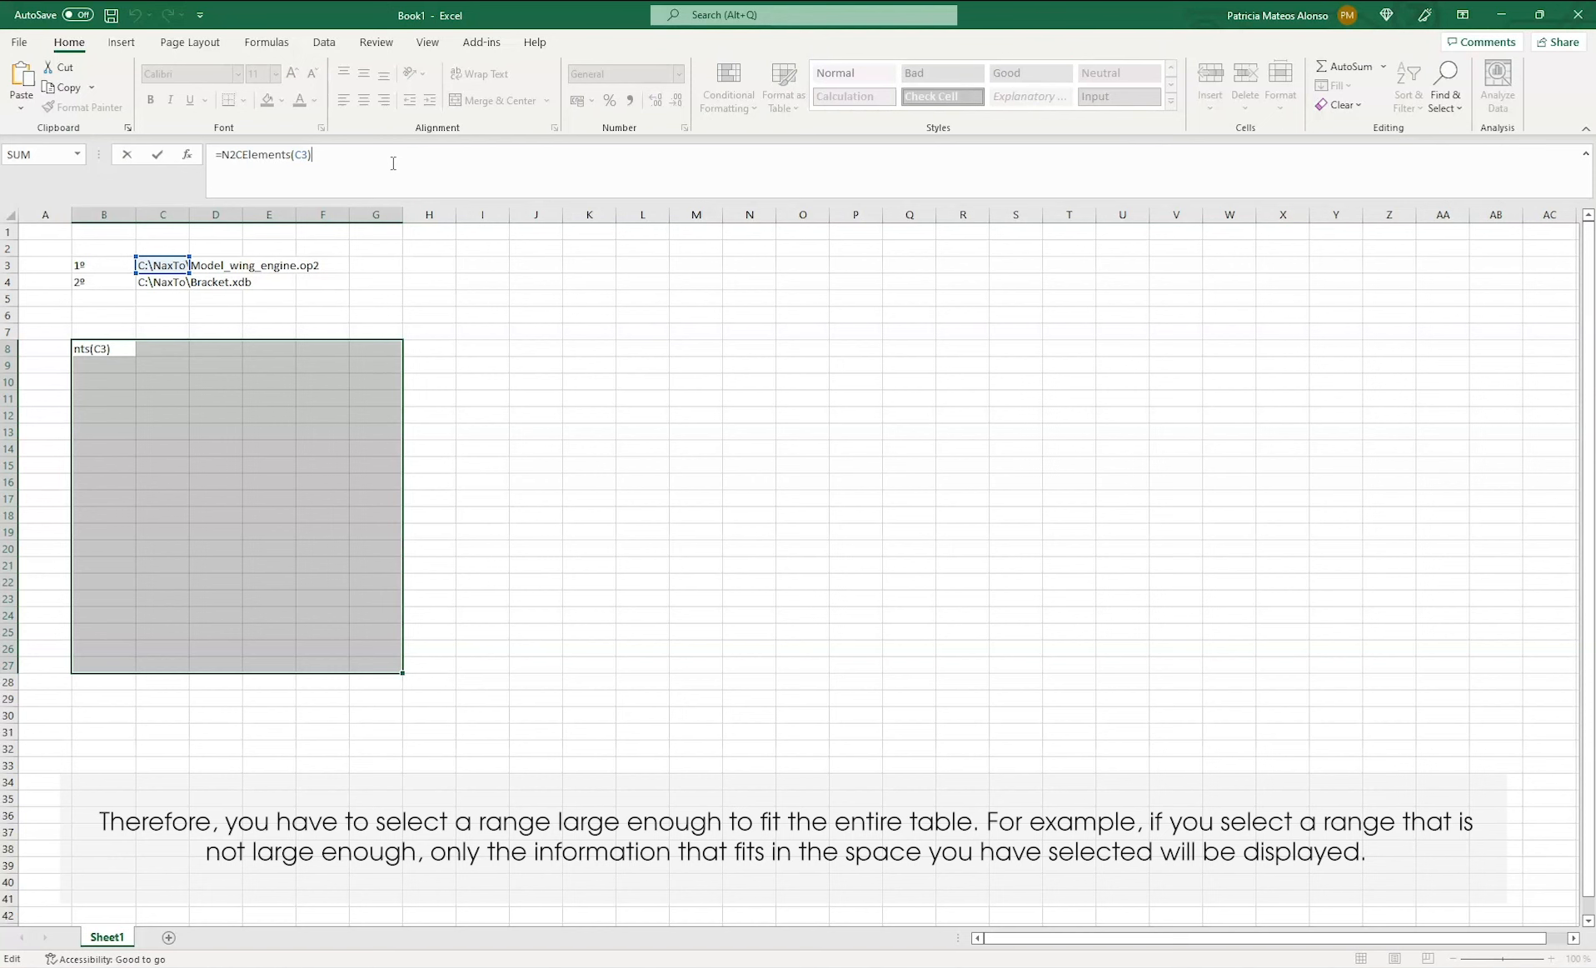
key(ctrl+shift+Return)
click(434, 668)
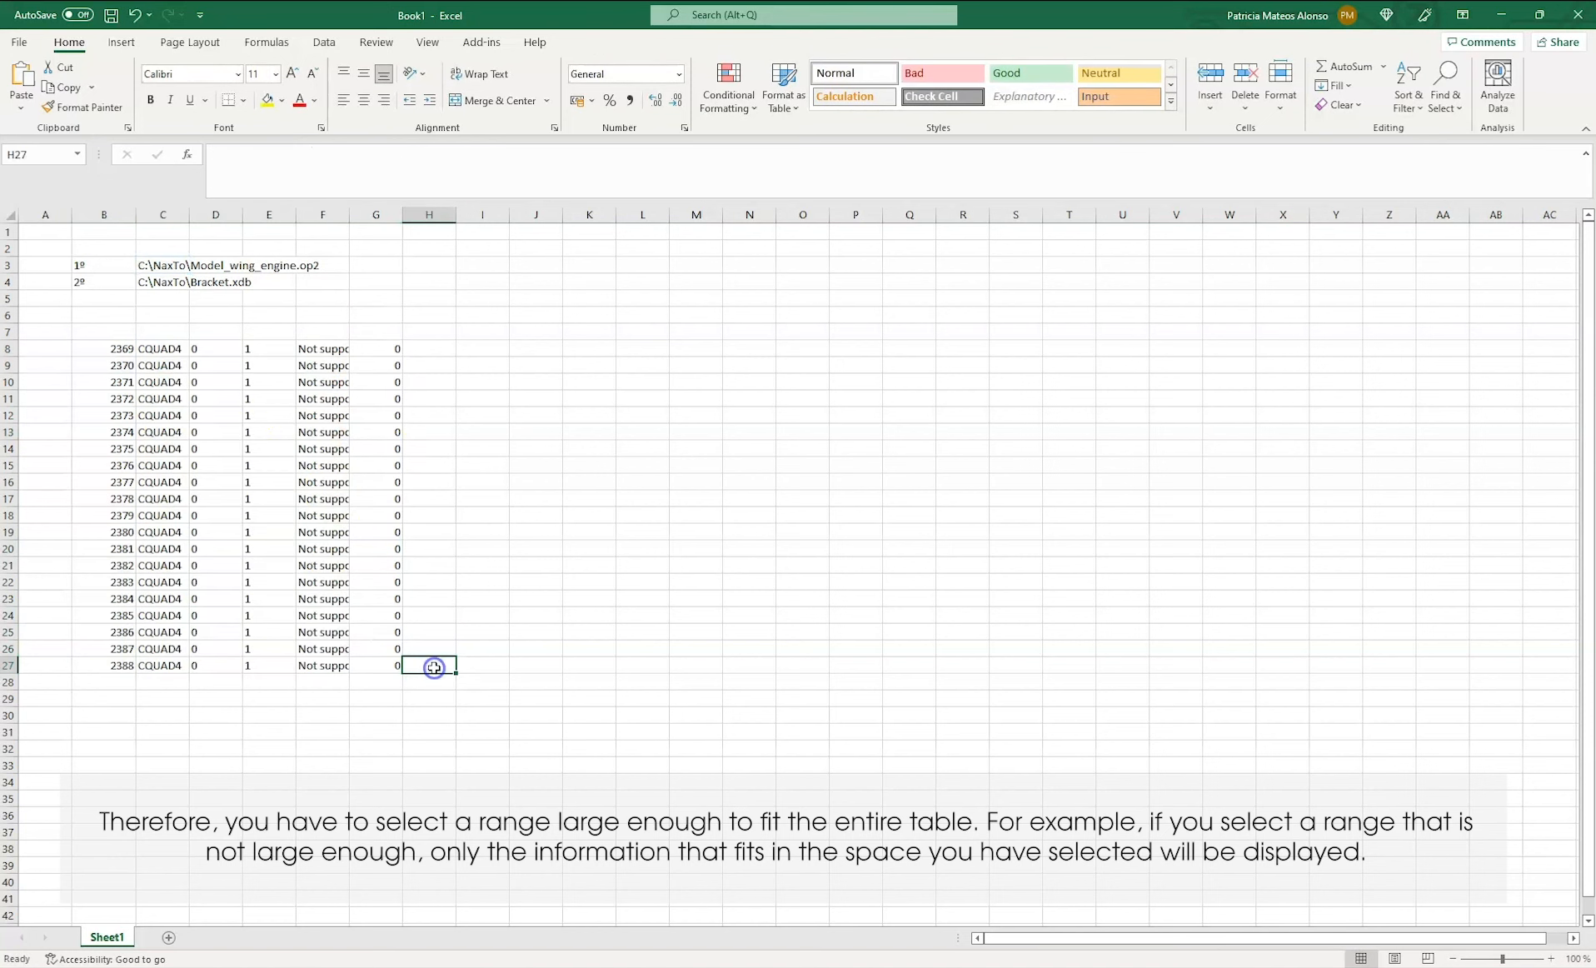
Extend the N2CElements array formula over the larger range B8:Q72
drag(107, 349, 886, 950)
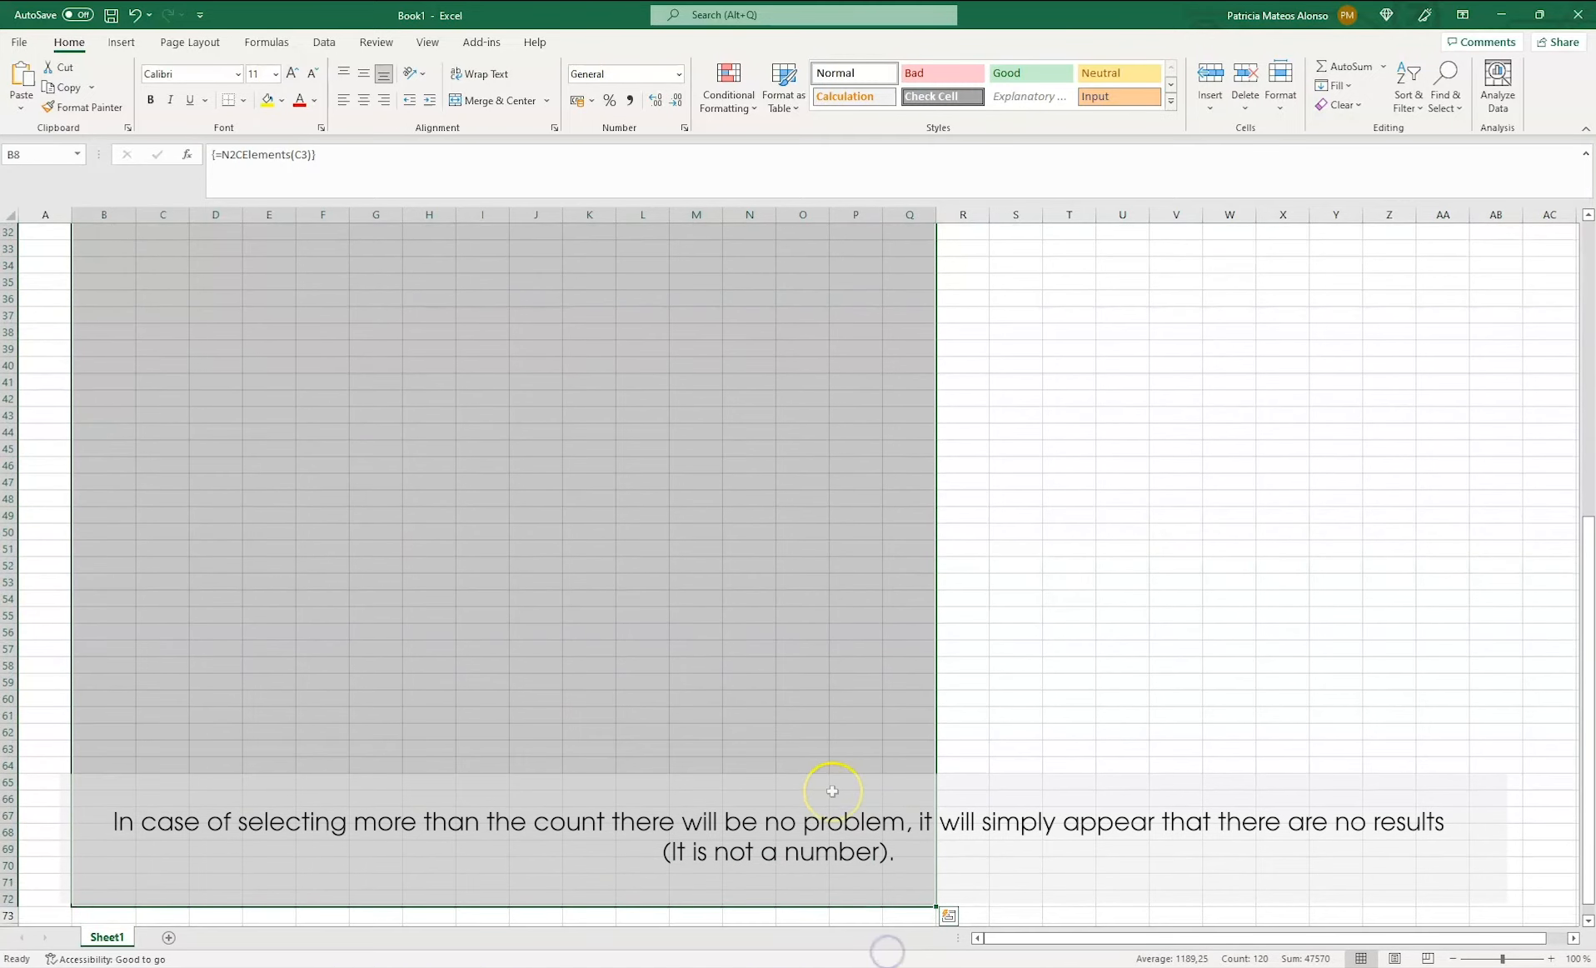
click(381, 160)
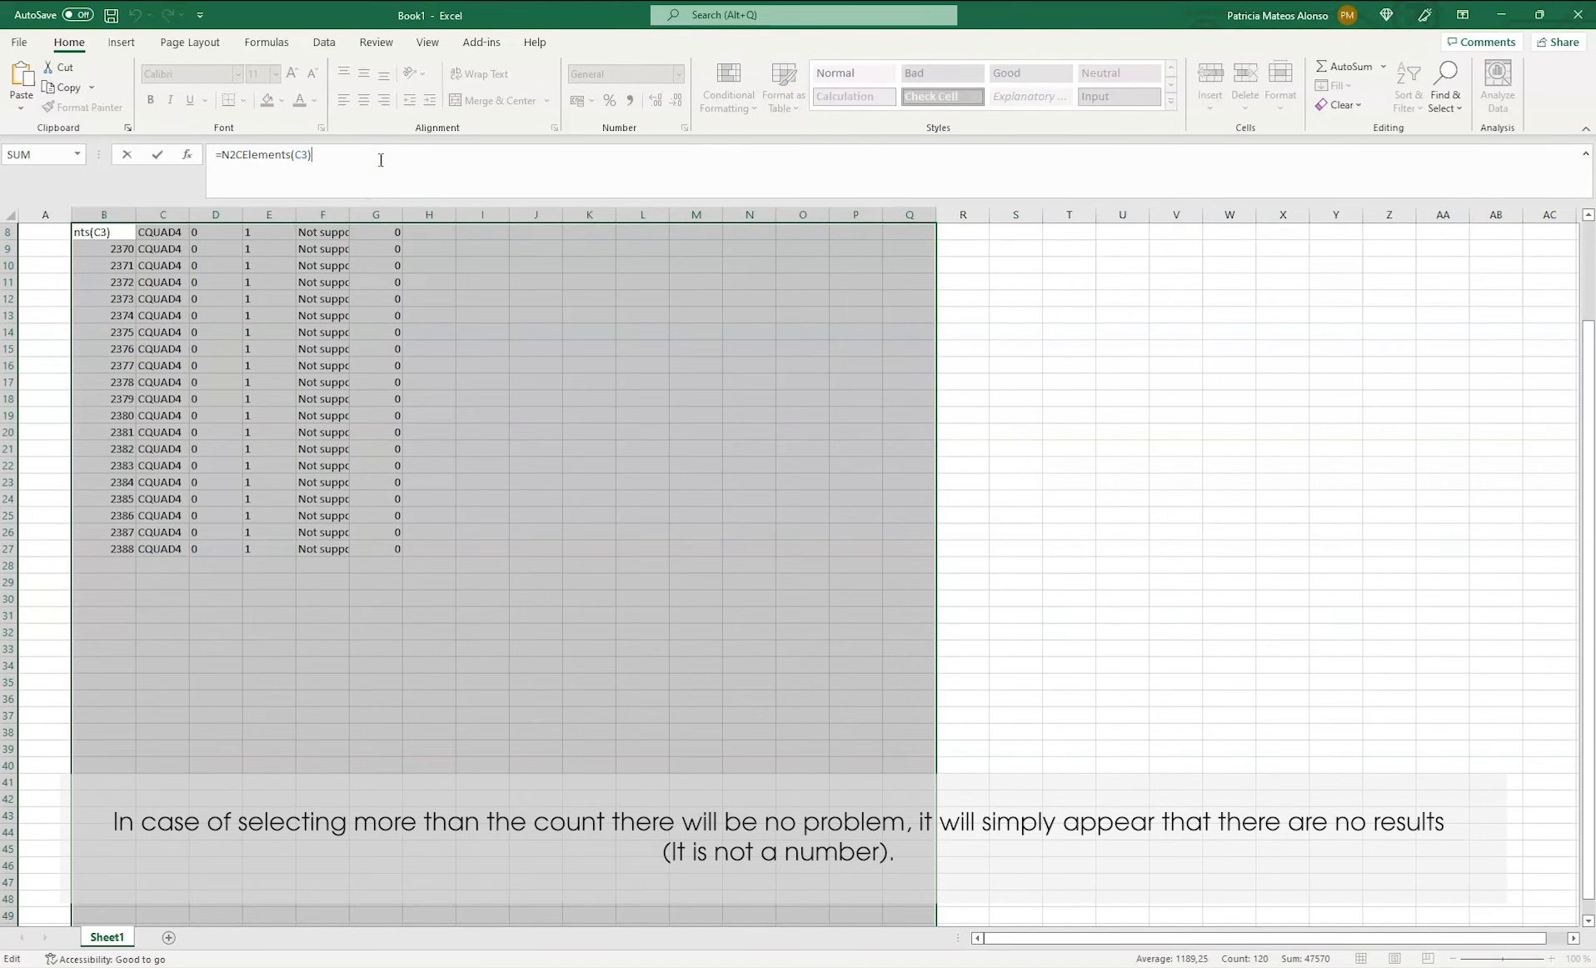
key(ctrl+shift+Return)
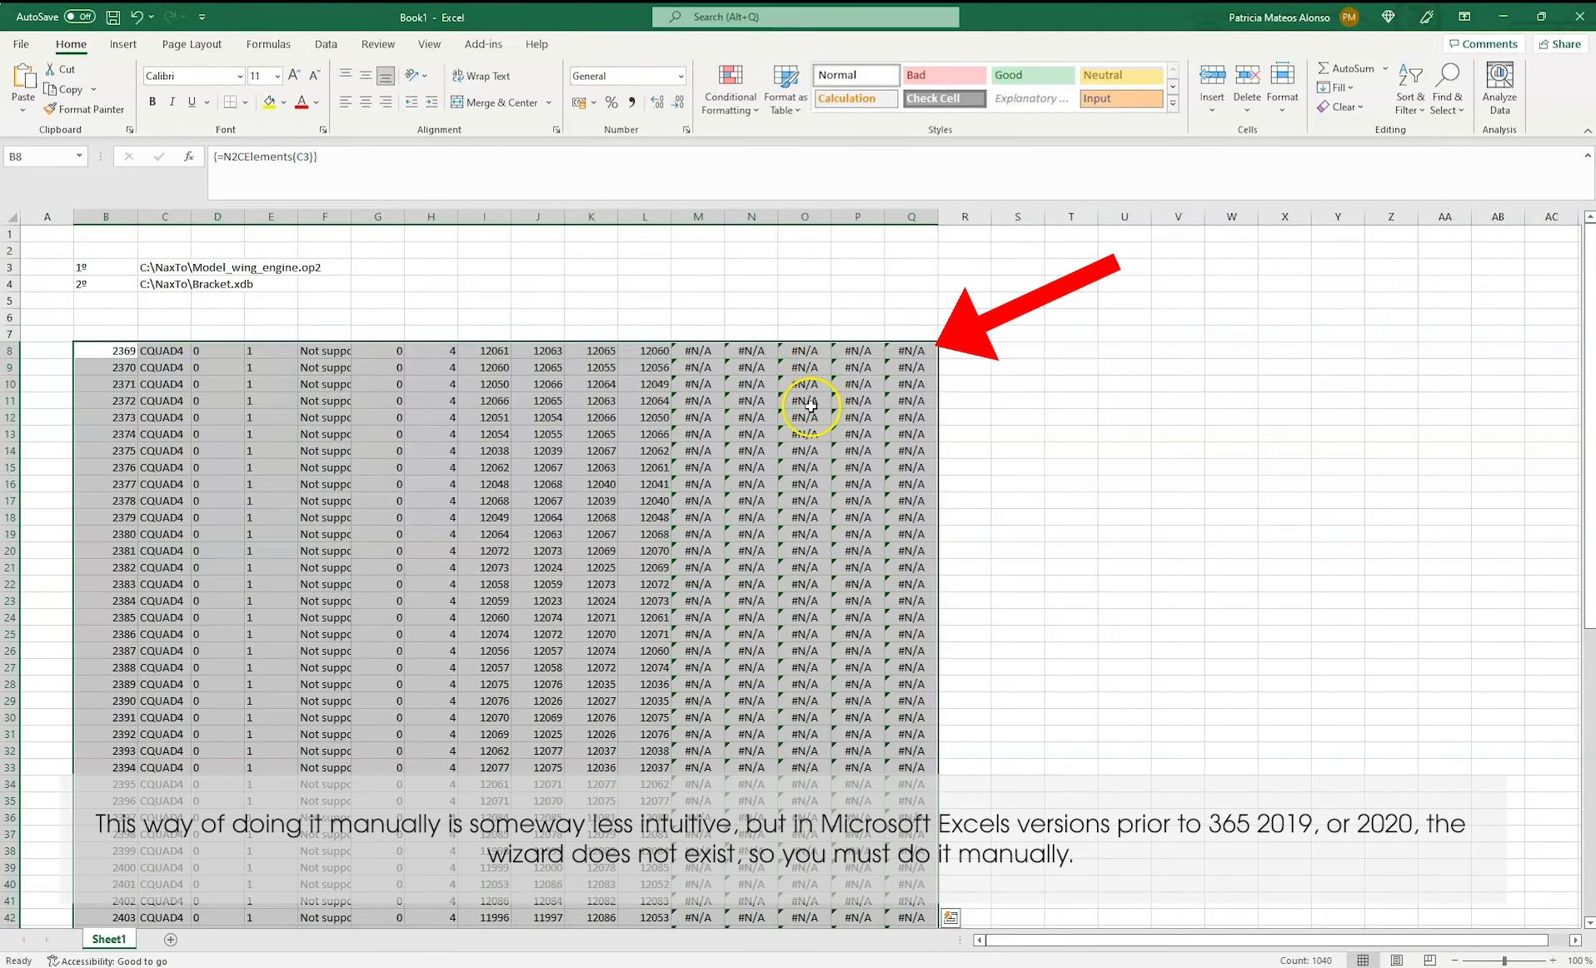
click(699, 716)
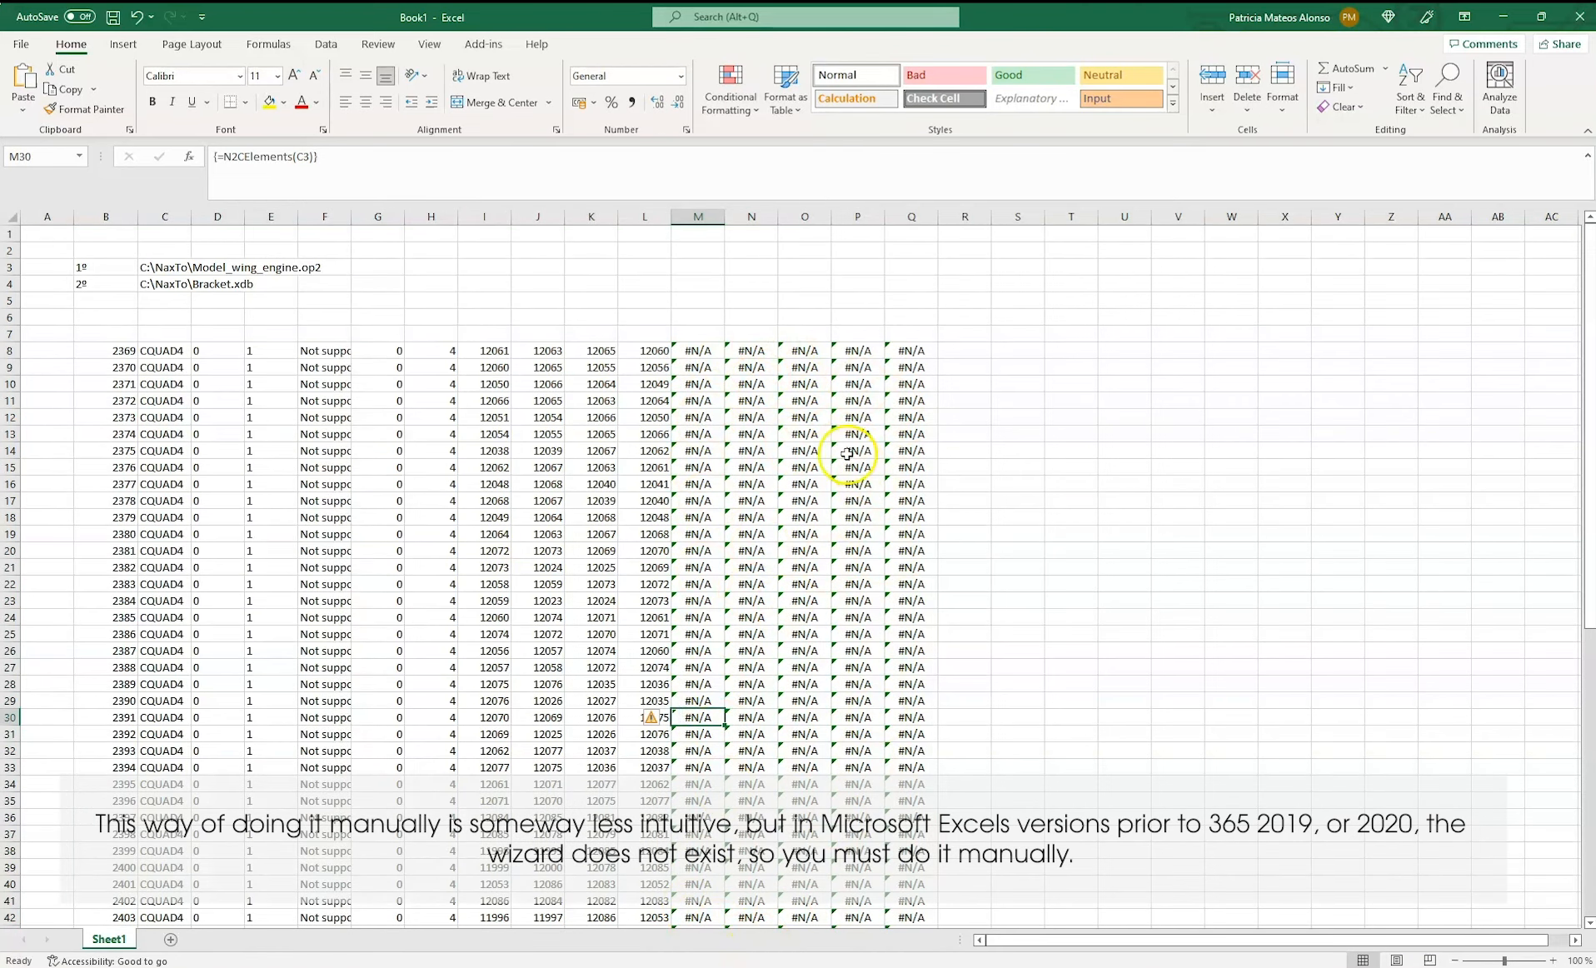
Start a formula in cell T8 with the function wizard, choosing N2CElements from the naxtocell_2022r0 category
click(1078, 353)
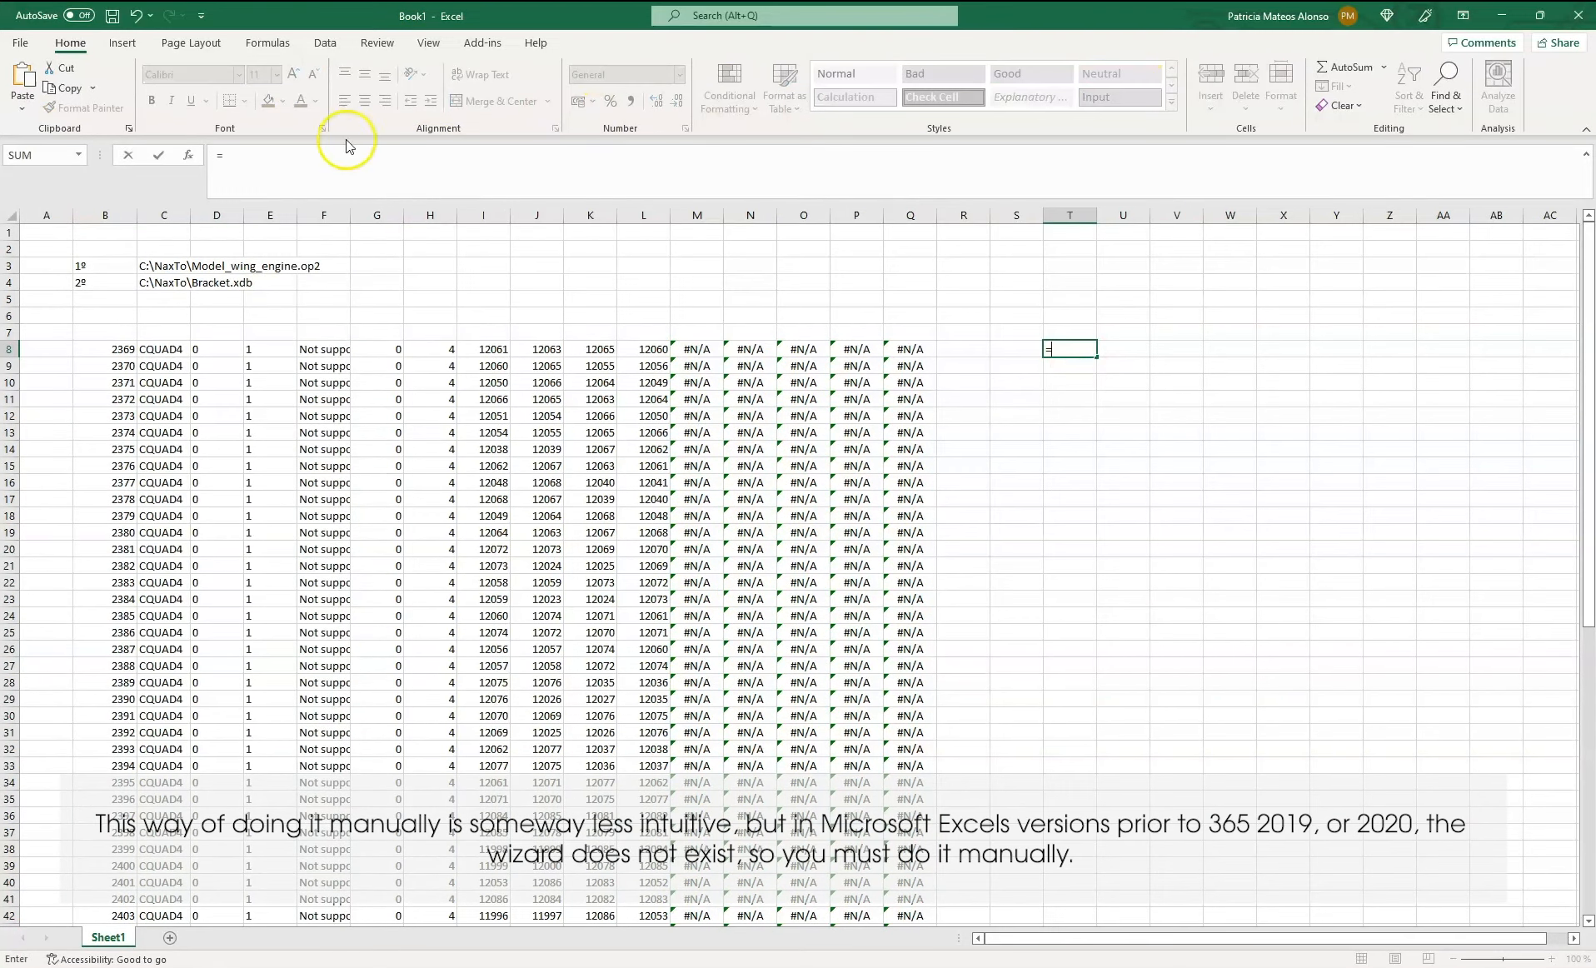
click(189, 155)
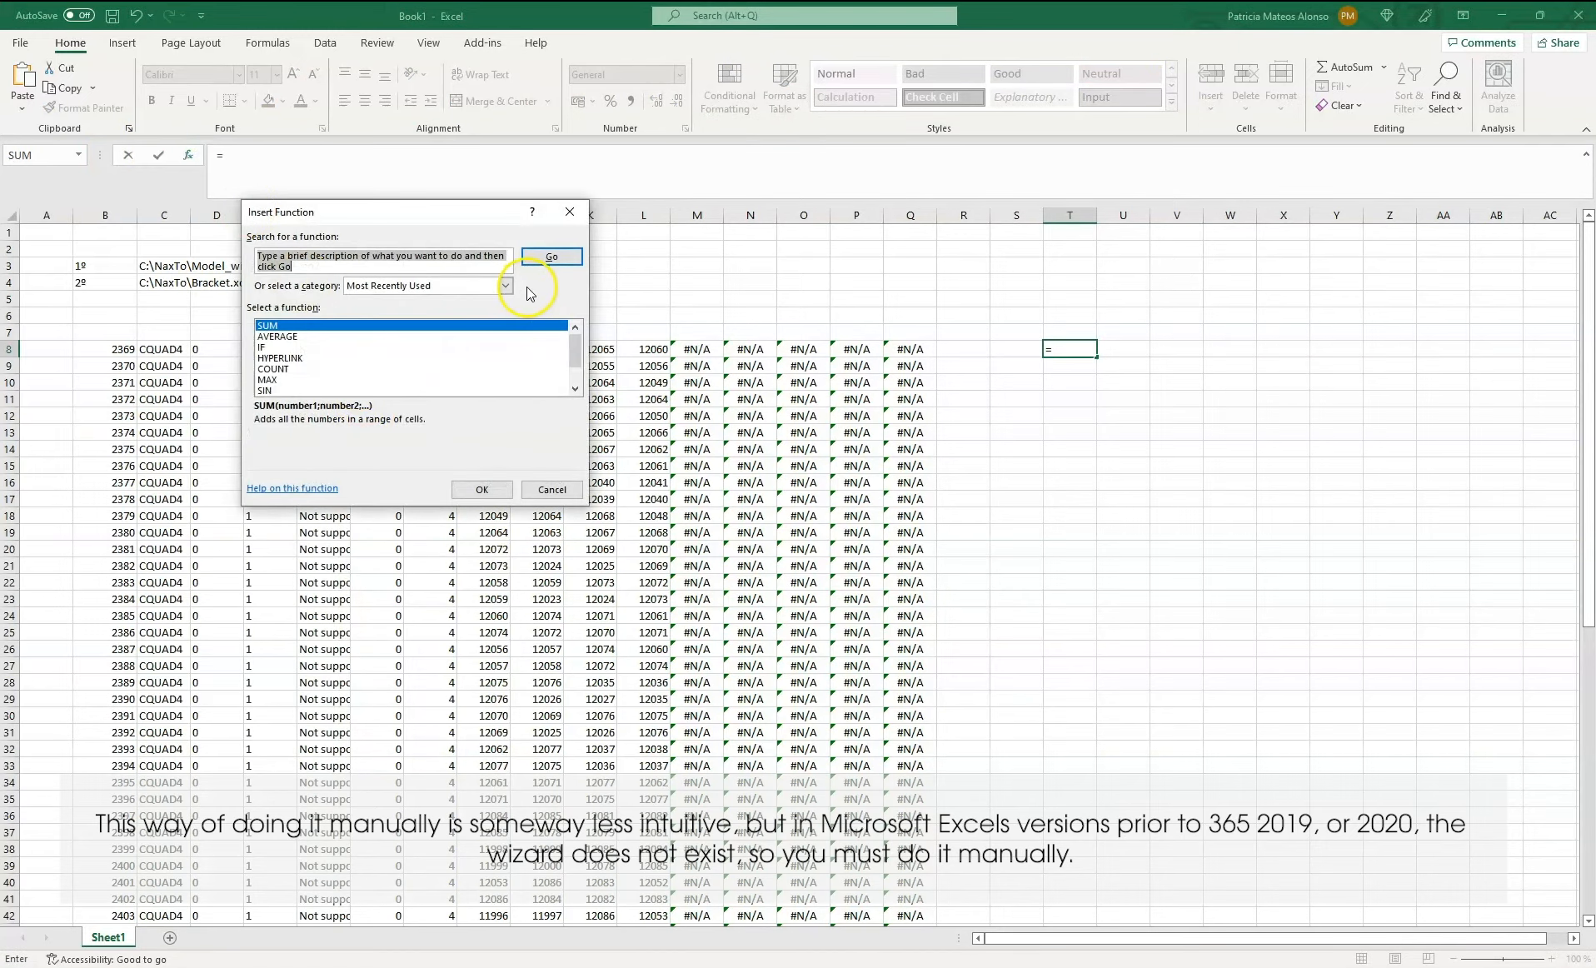
click(508, 285)
click(418, 427)
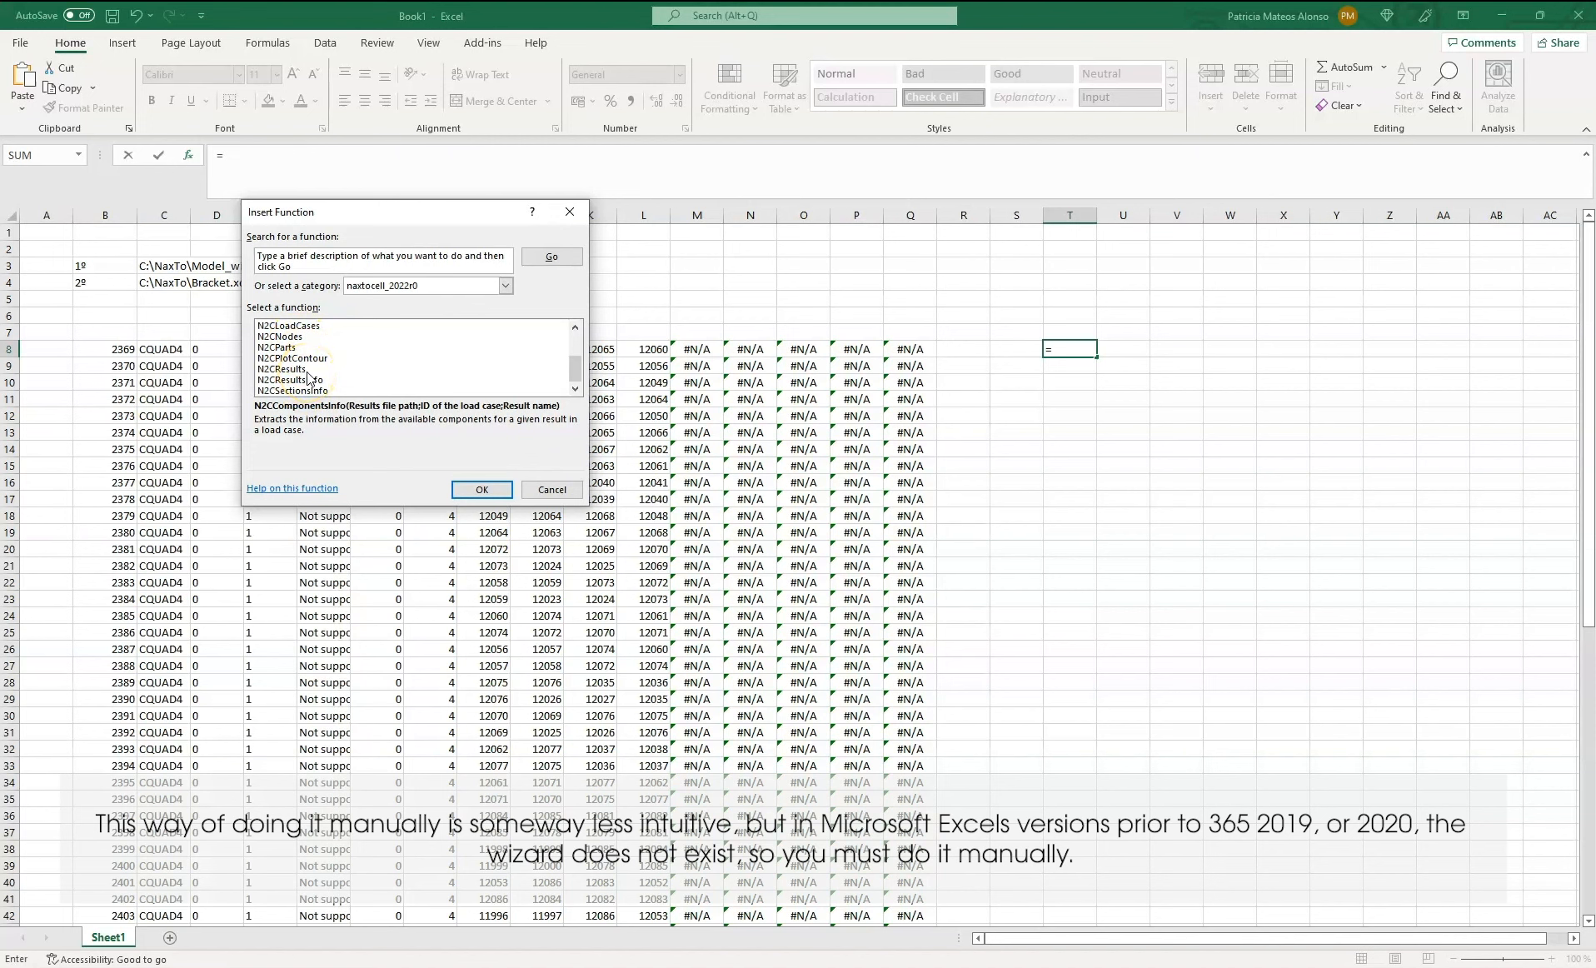
scroll(308, 379, up, 2)
click(285, 346)
click(479, 489)
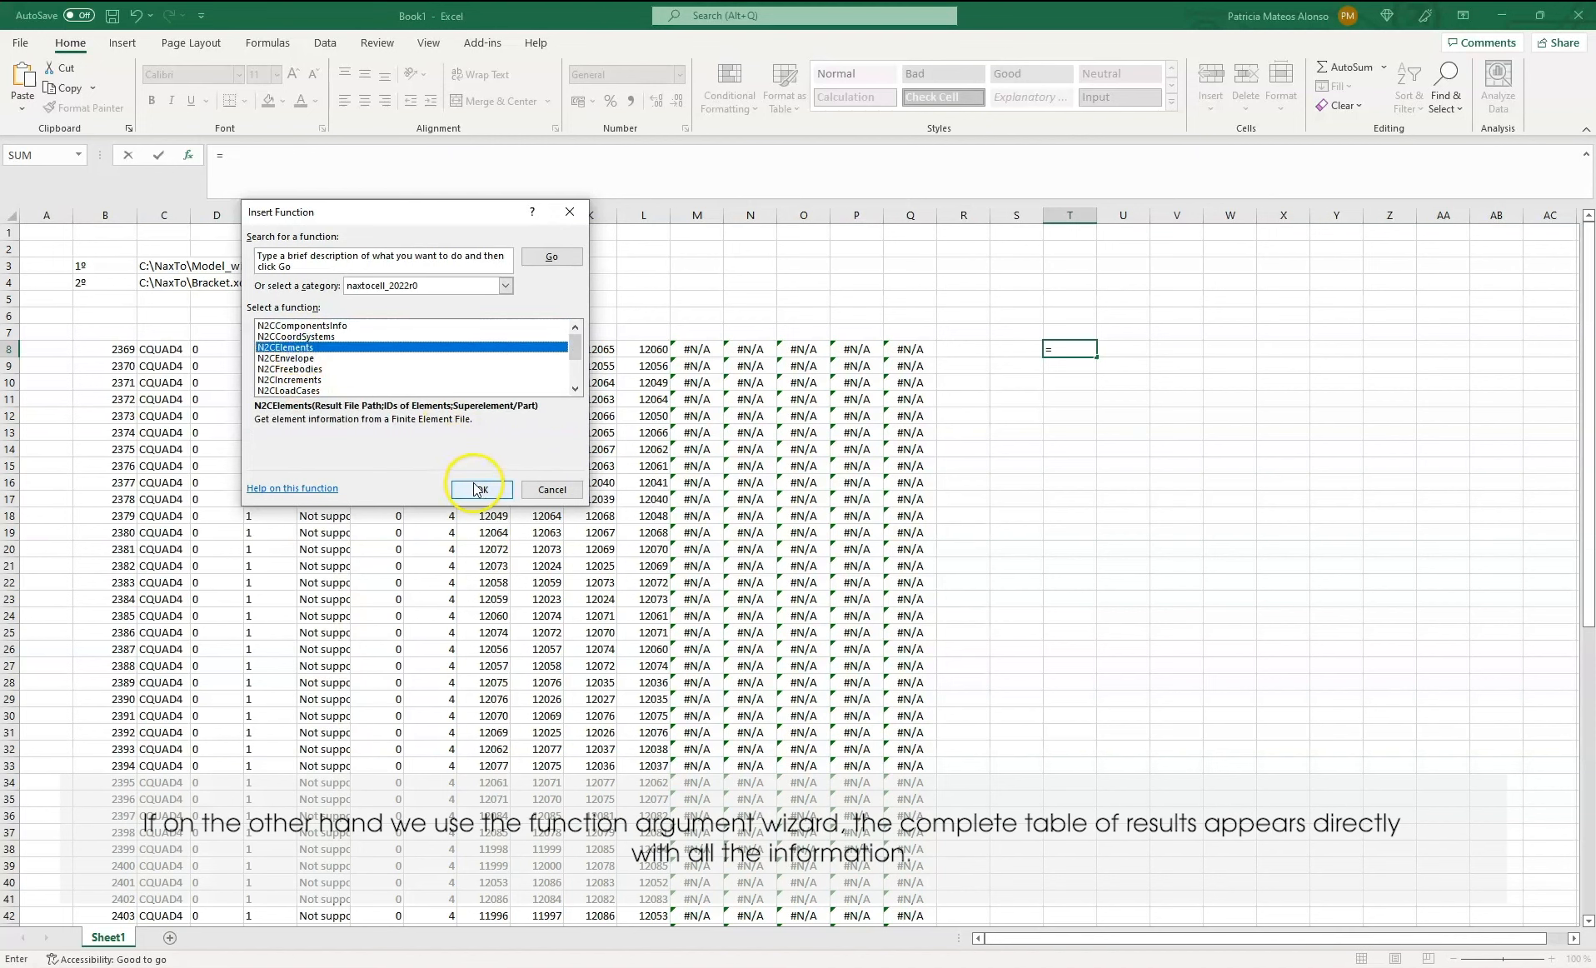
Set the Result File Path argument to C3, leave the element IDs and Superelement/Part blank, and insert the function
click(148, 266)
click(335, 307)
click(333, 326)
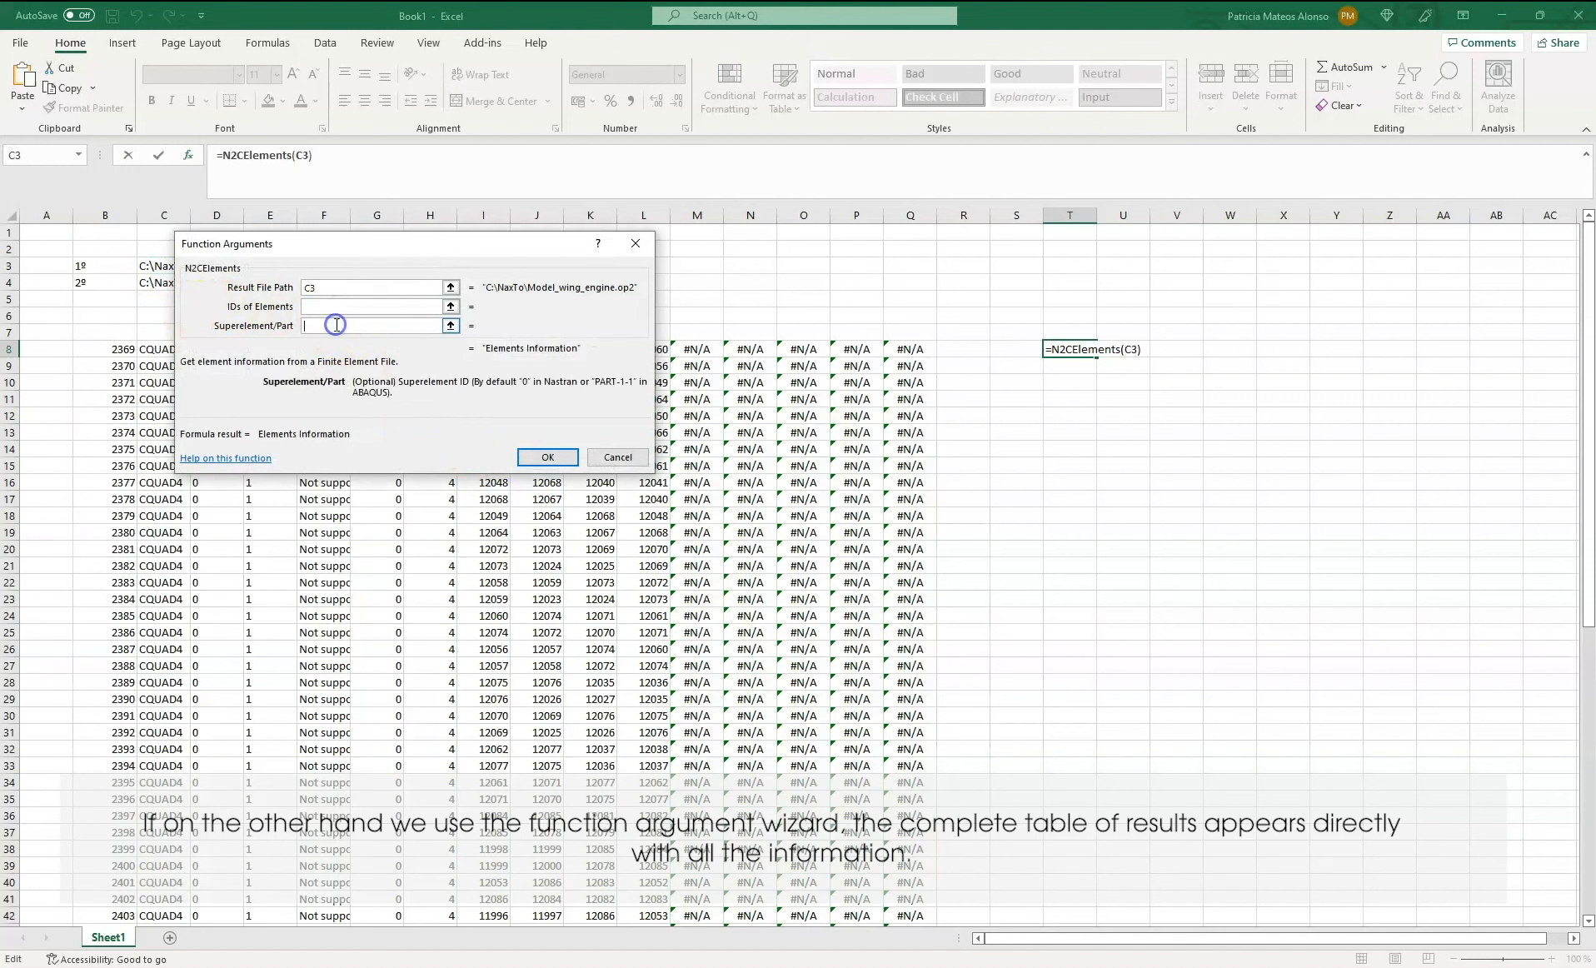
click(544, 458)
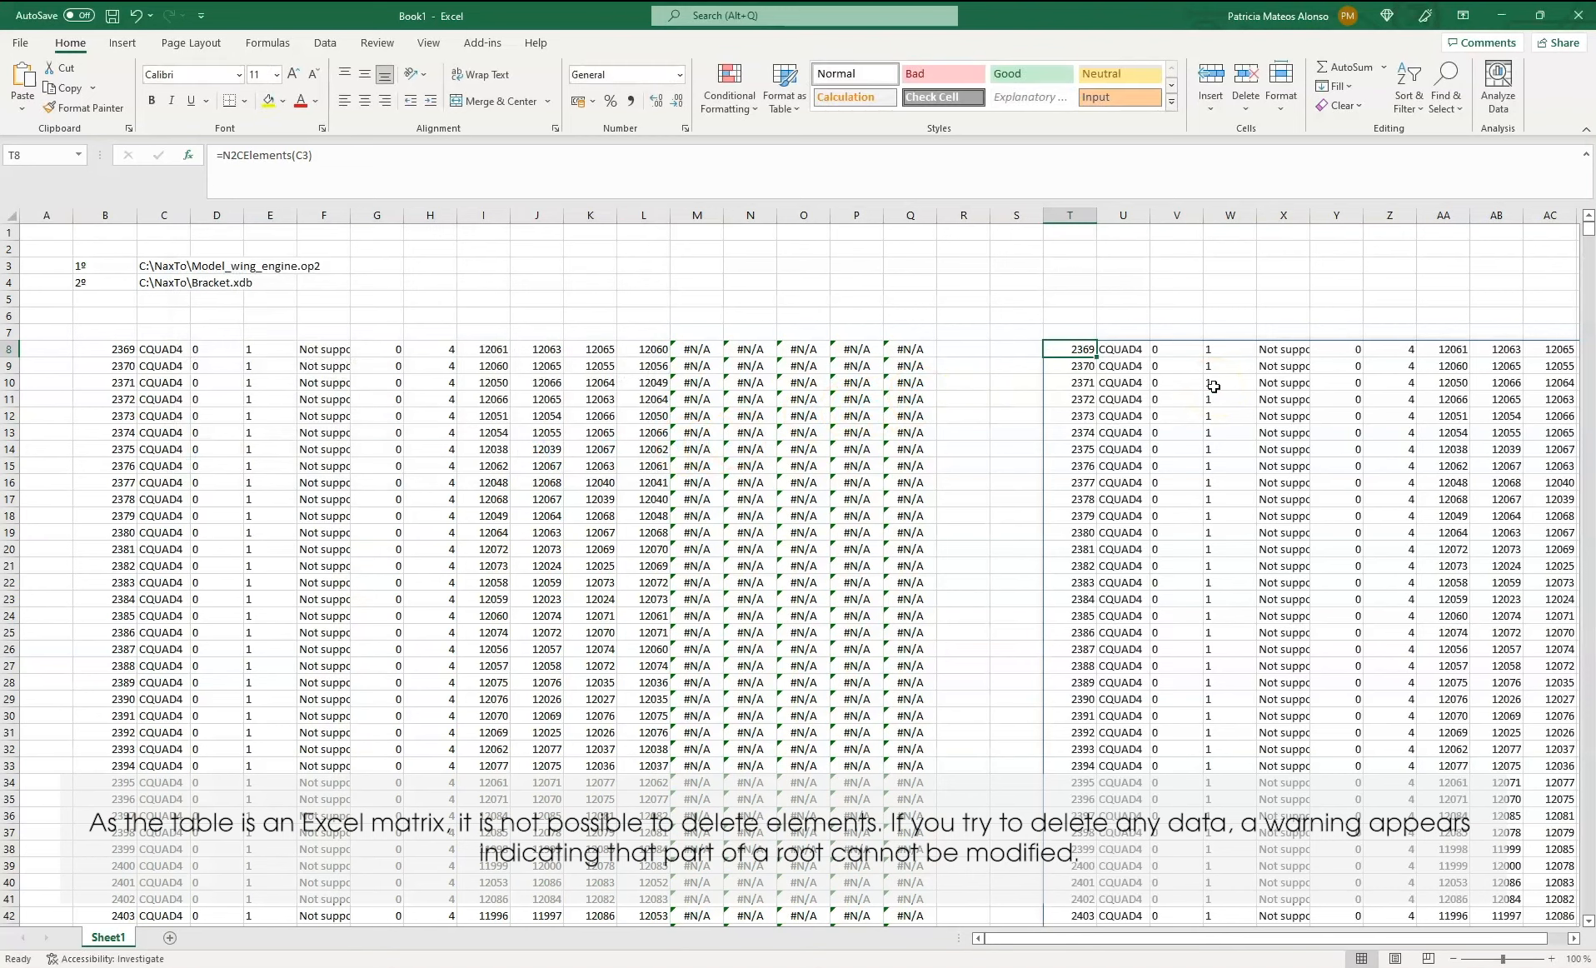
drag(1042, 950, 1285, 950)
scroll(1511, 391, down, 7)
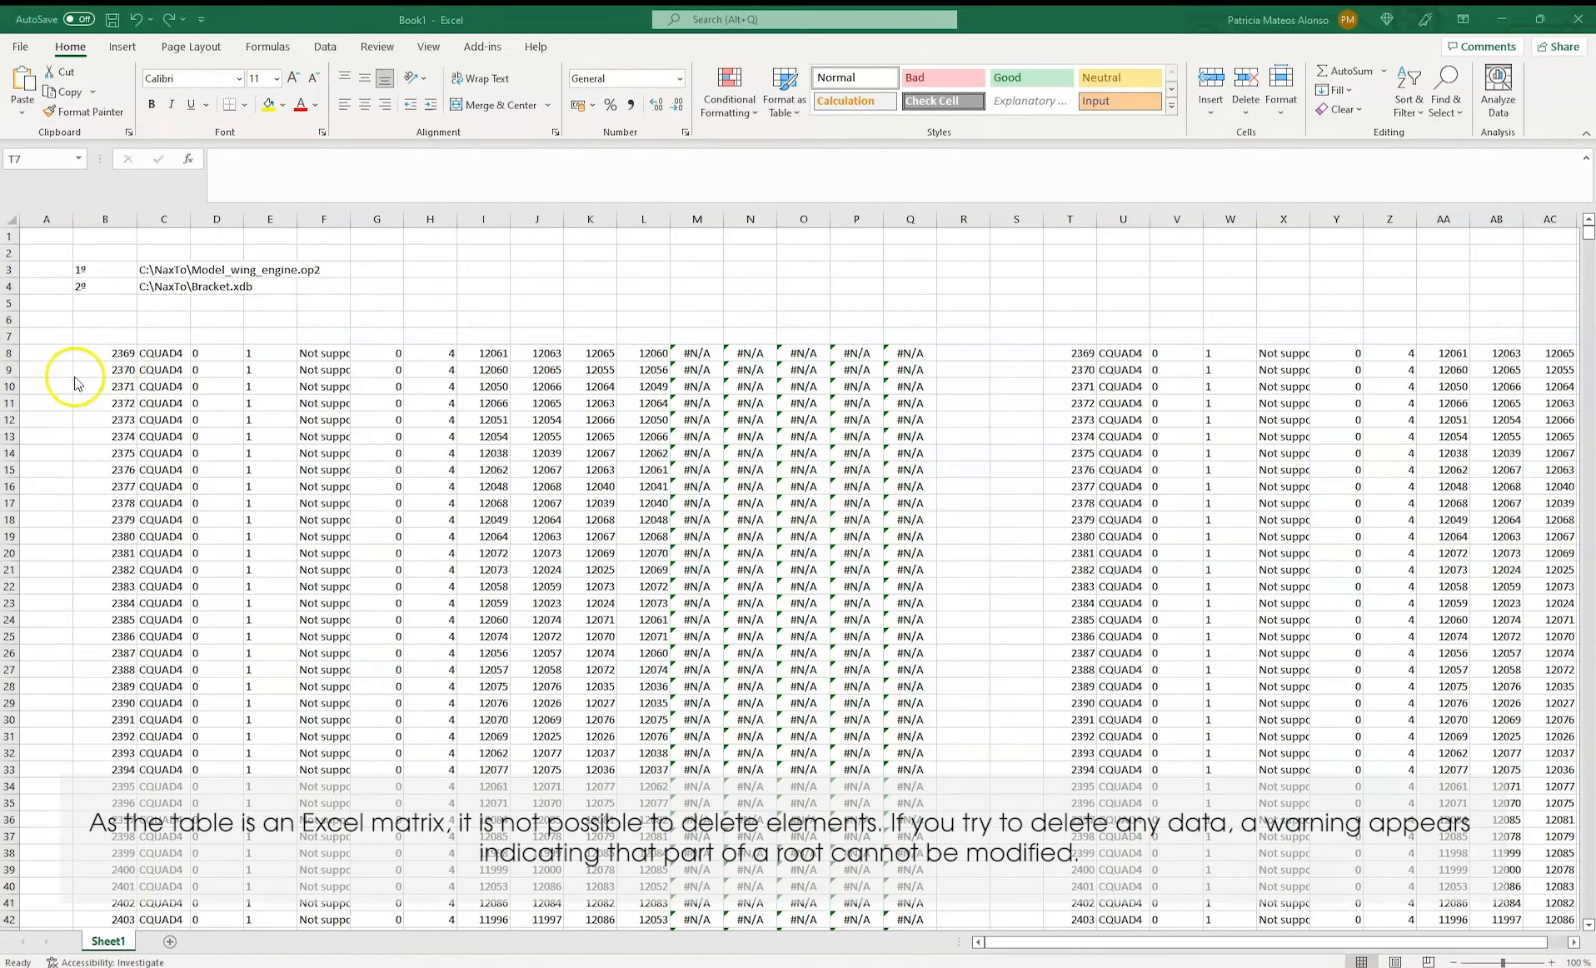
Try to re-enter the formula in cell B10 alone, inside the array table, and abandon the edit
click(106, 385)
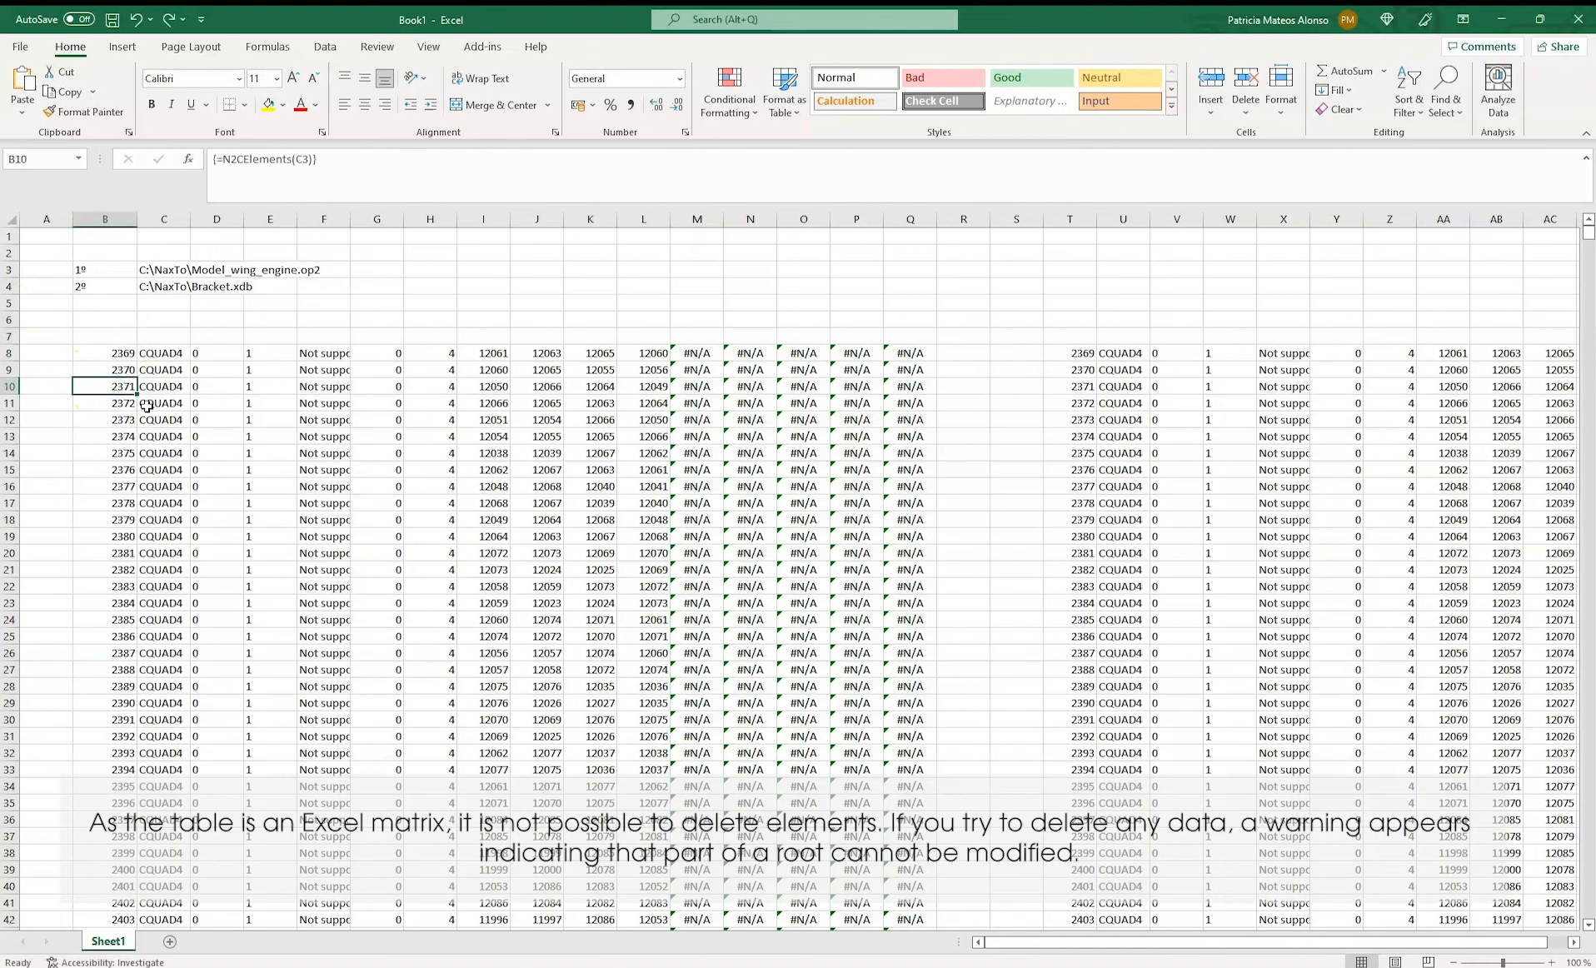
double_click(125, 387)
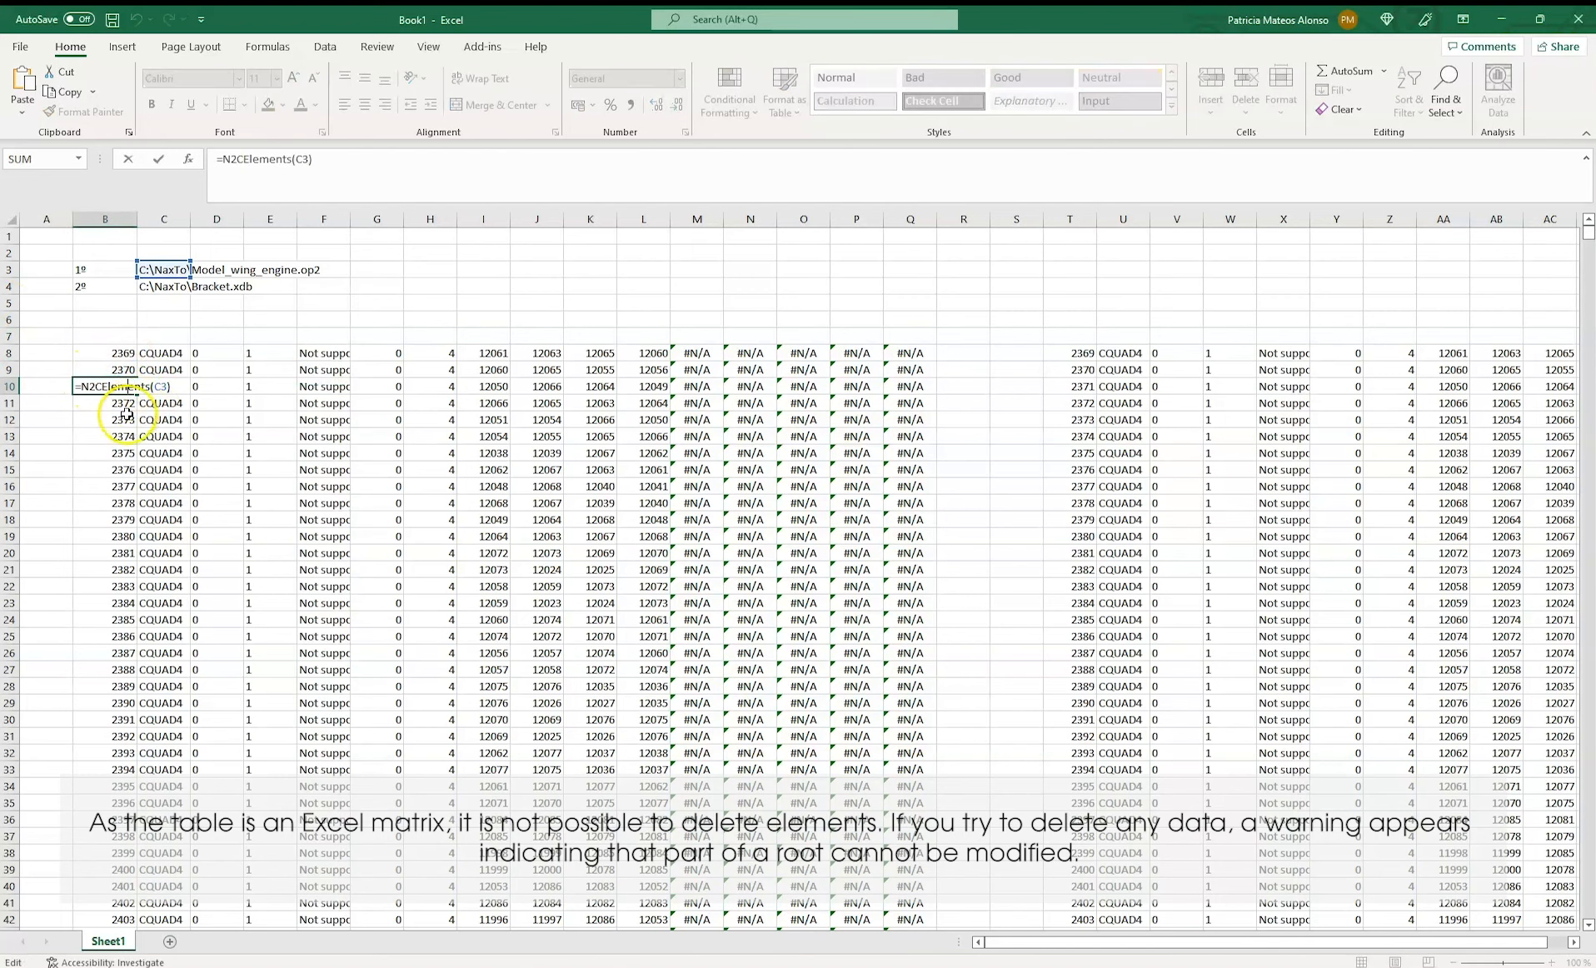
key(Return)
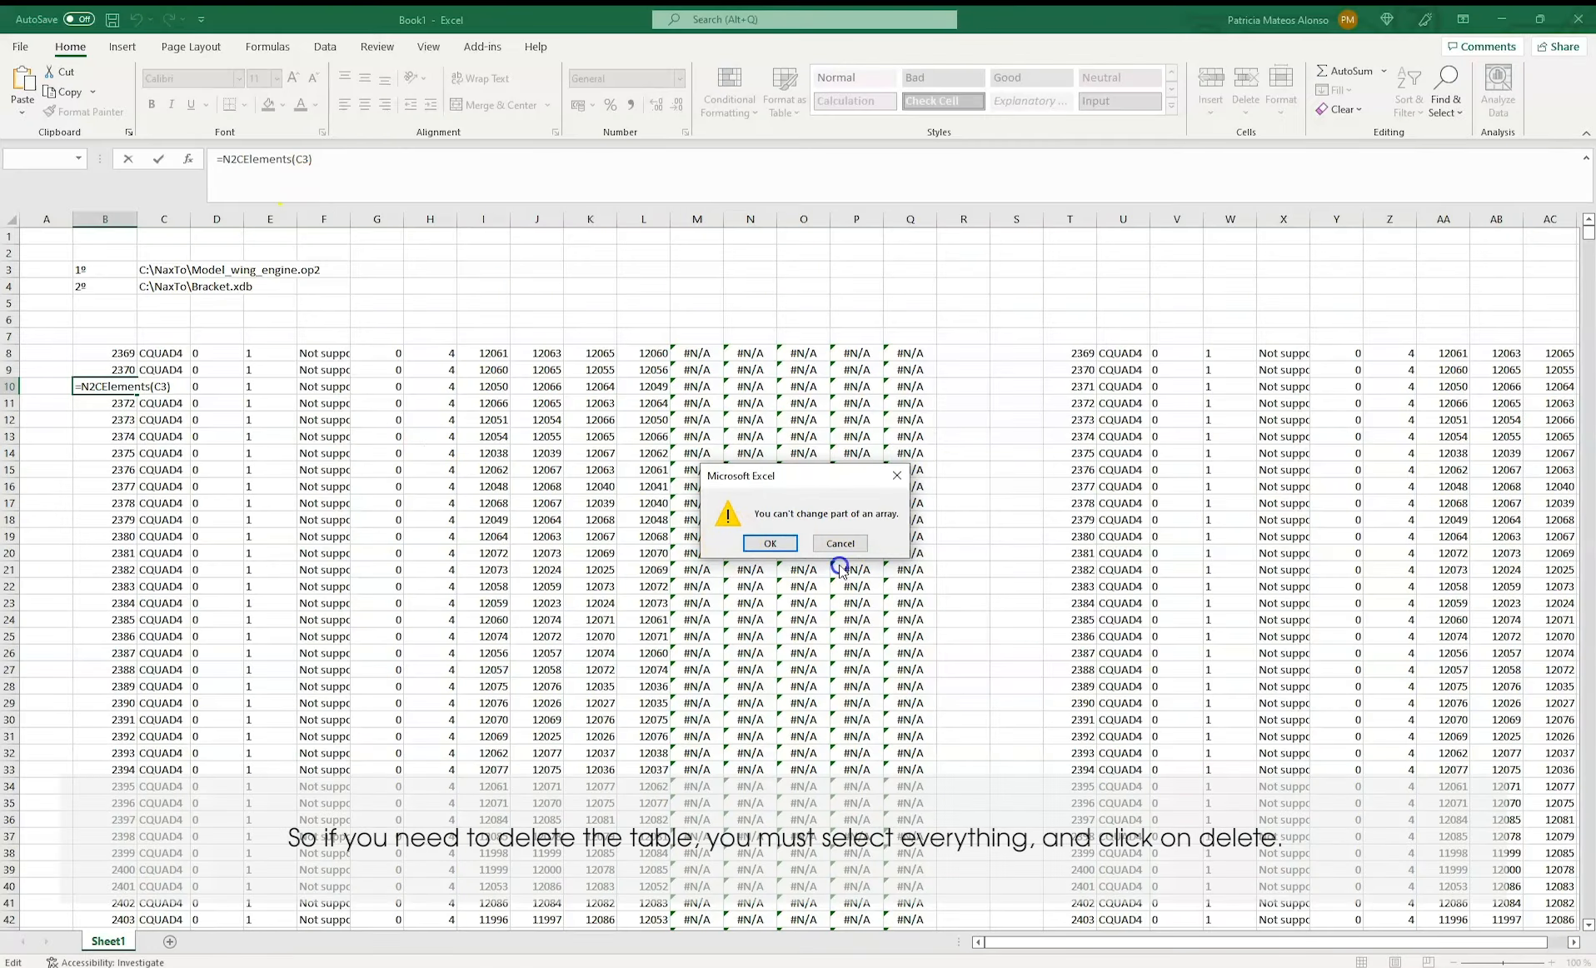
click(840, 543)
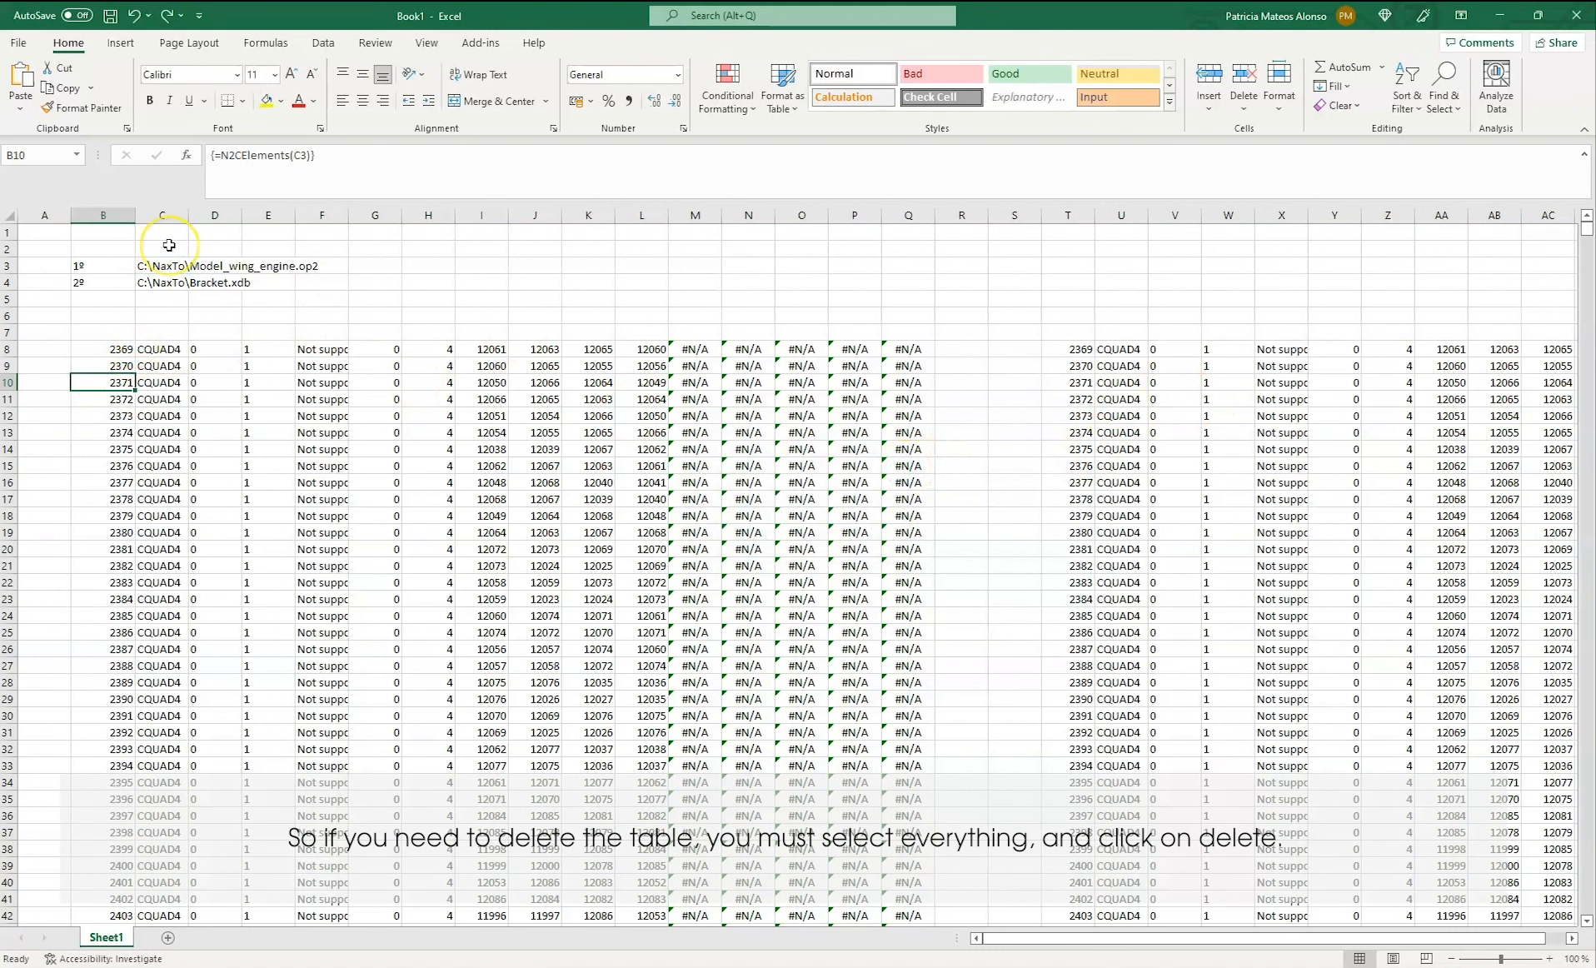
Delete the entire N2CElements array table in the range B8:Q72
click(120, 350)
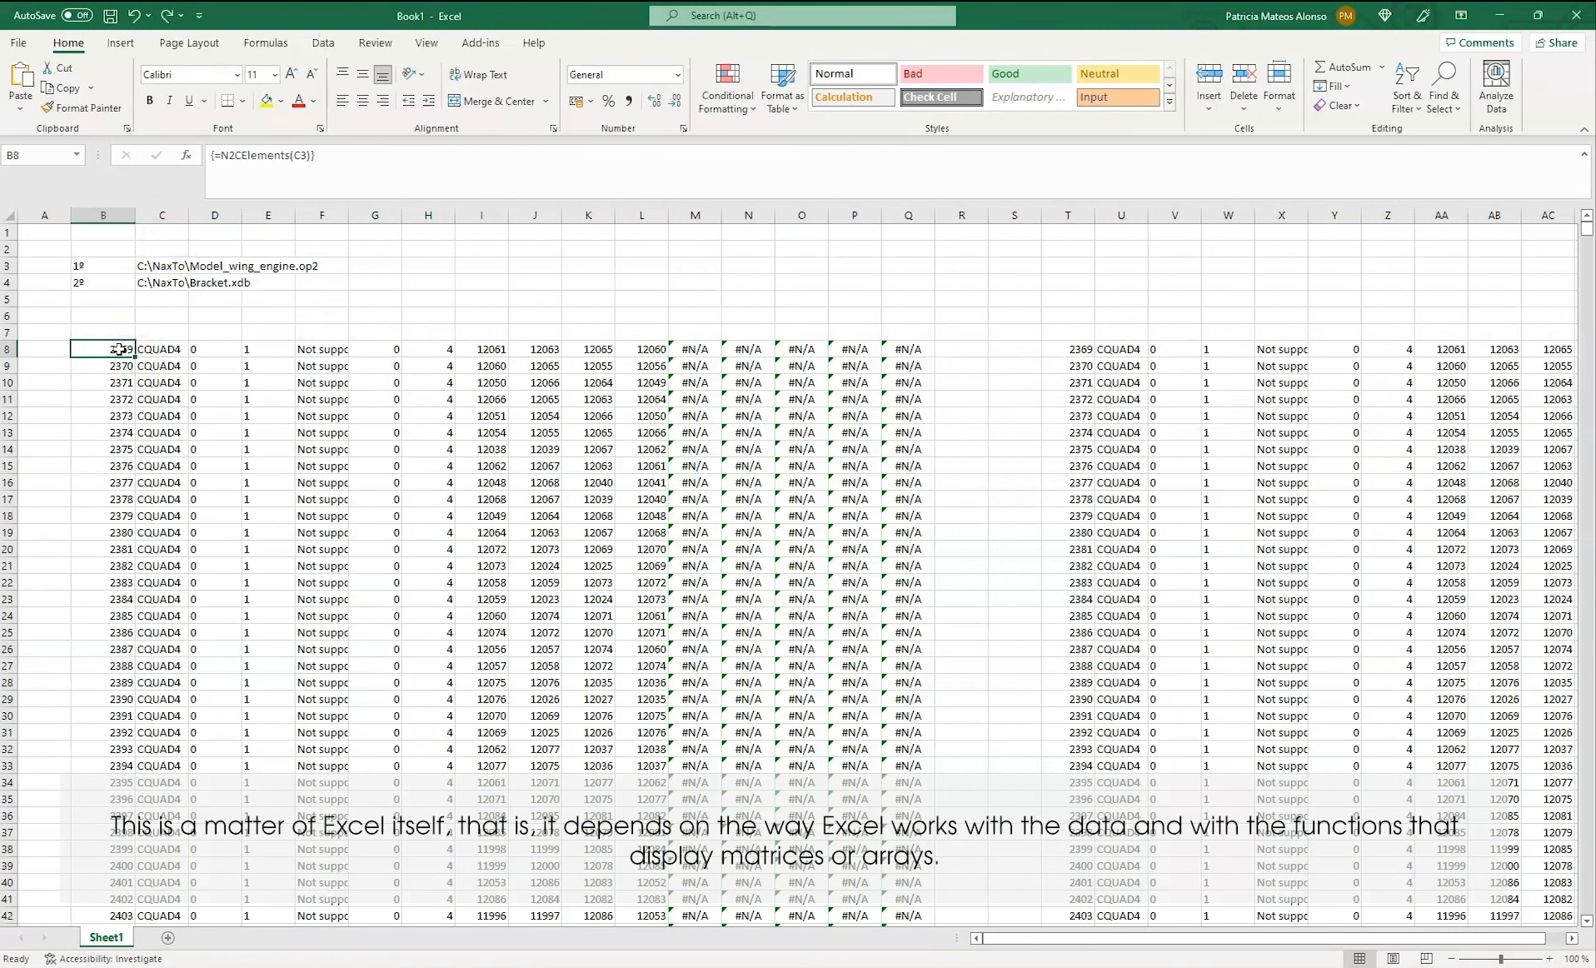
drag(119, 349, 913, 352)
key(ctrl+shift+Down)
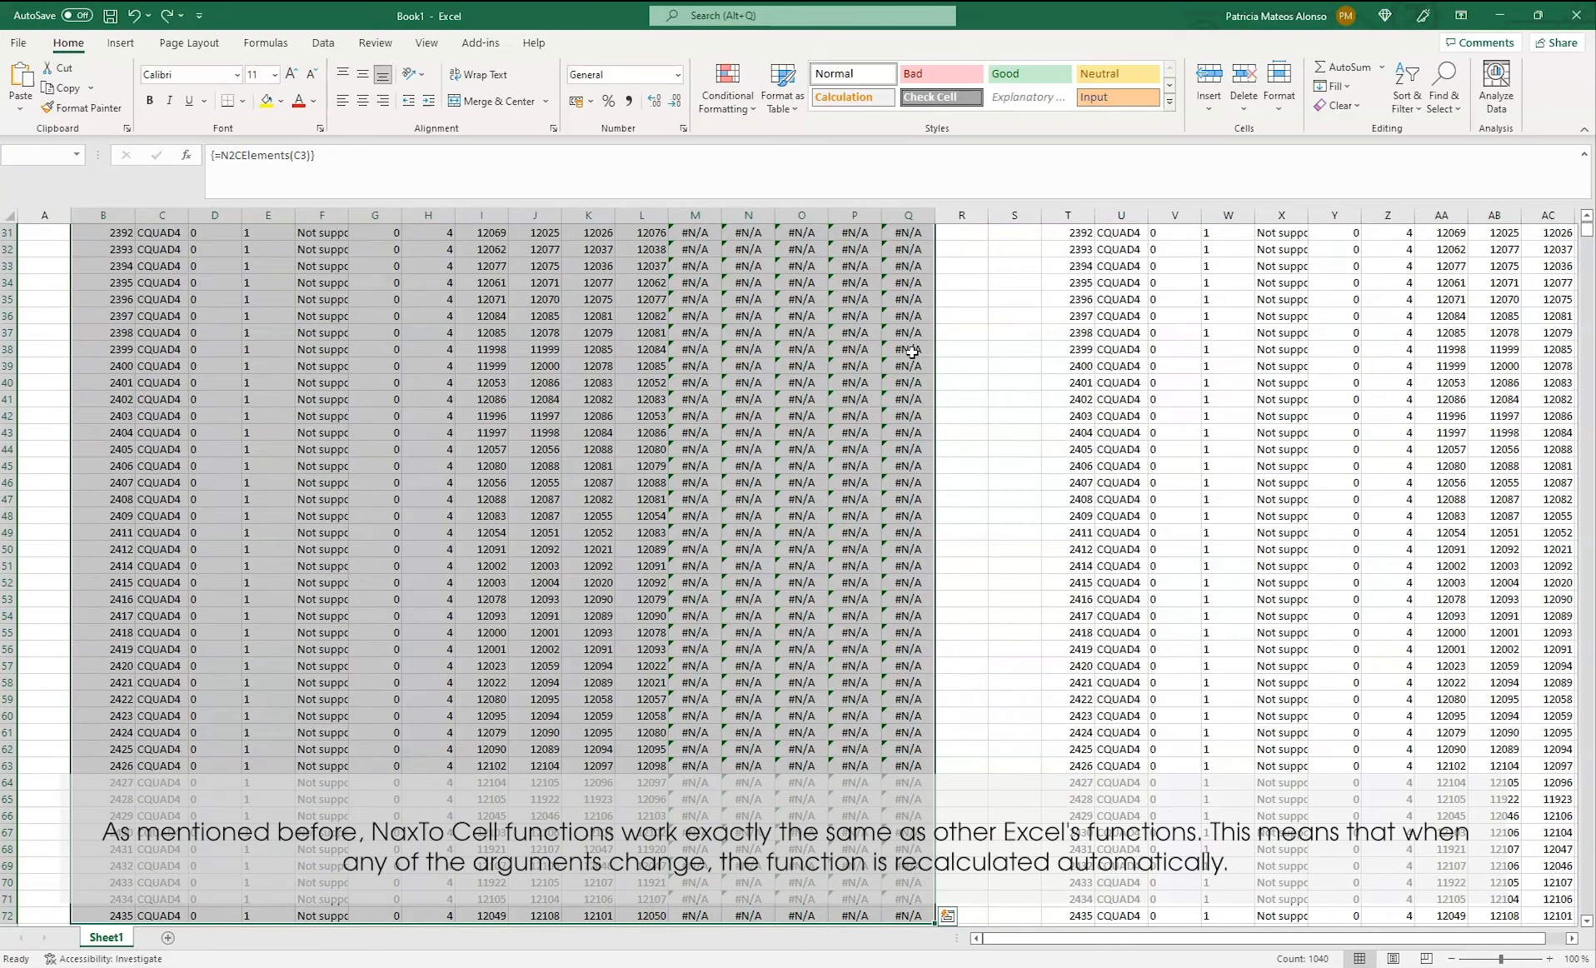
key(Delete)
scroll(912, 352, up, 10)
click(139, 316)
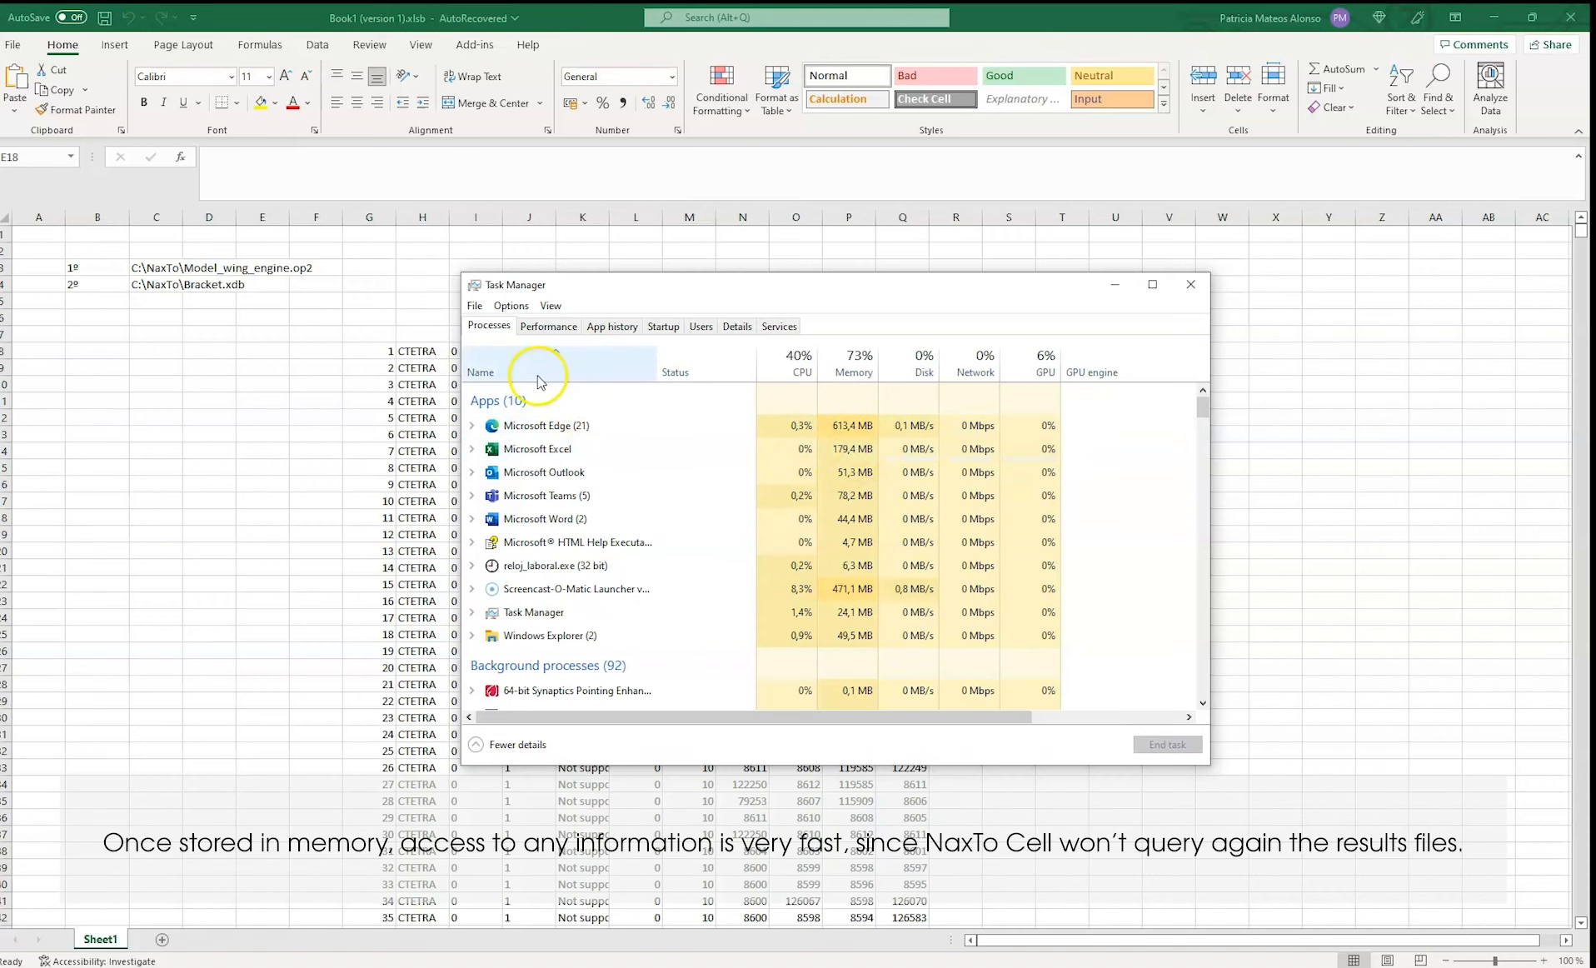
Close Task Manager and go through the labels of the two result file paths in cells B3 and B4
click(1189, 287)
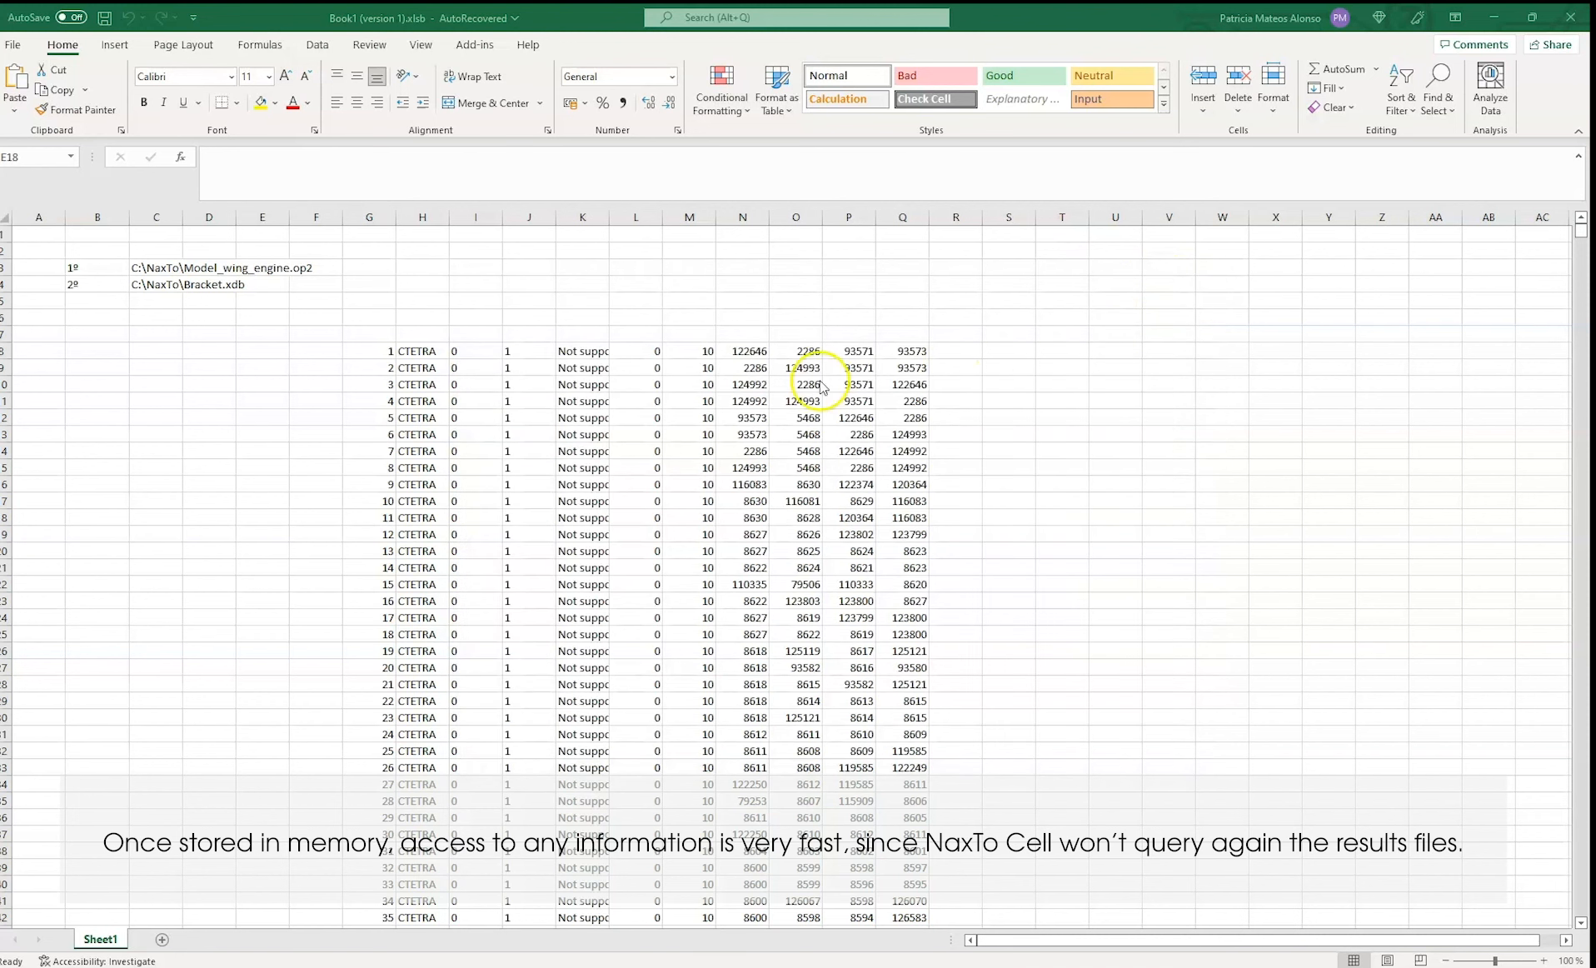
click(91, 268)
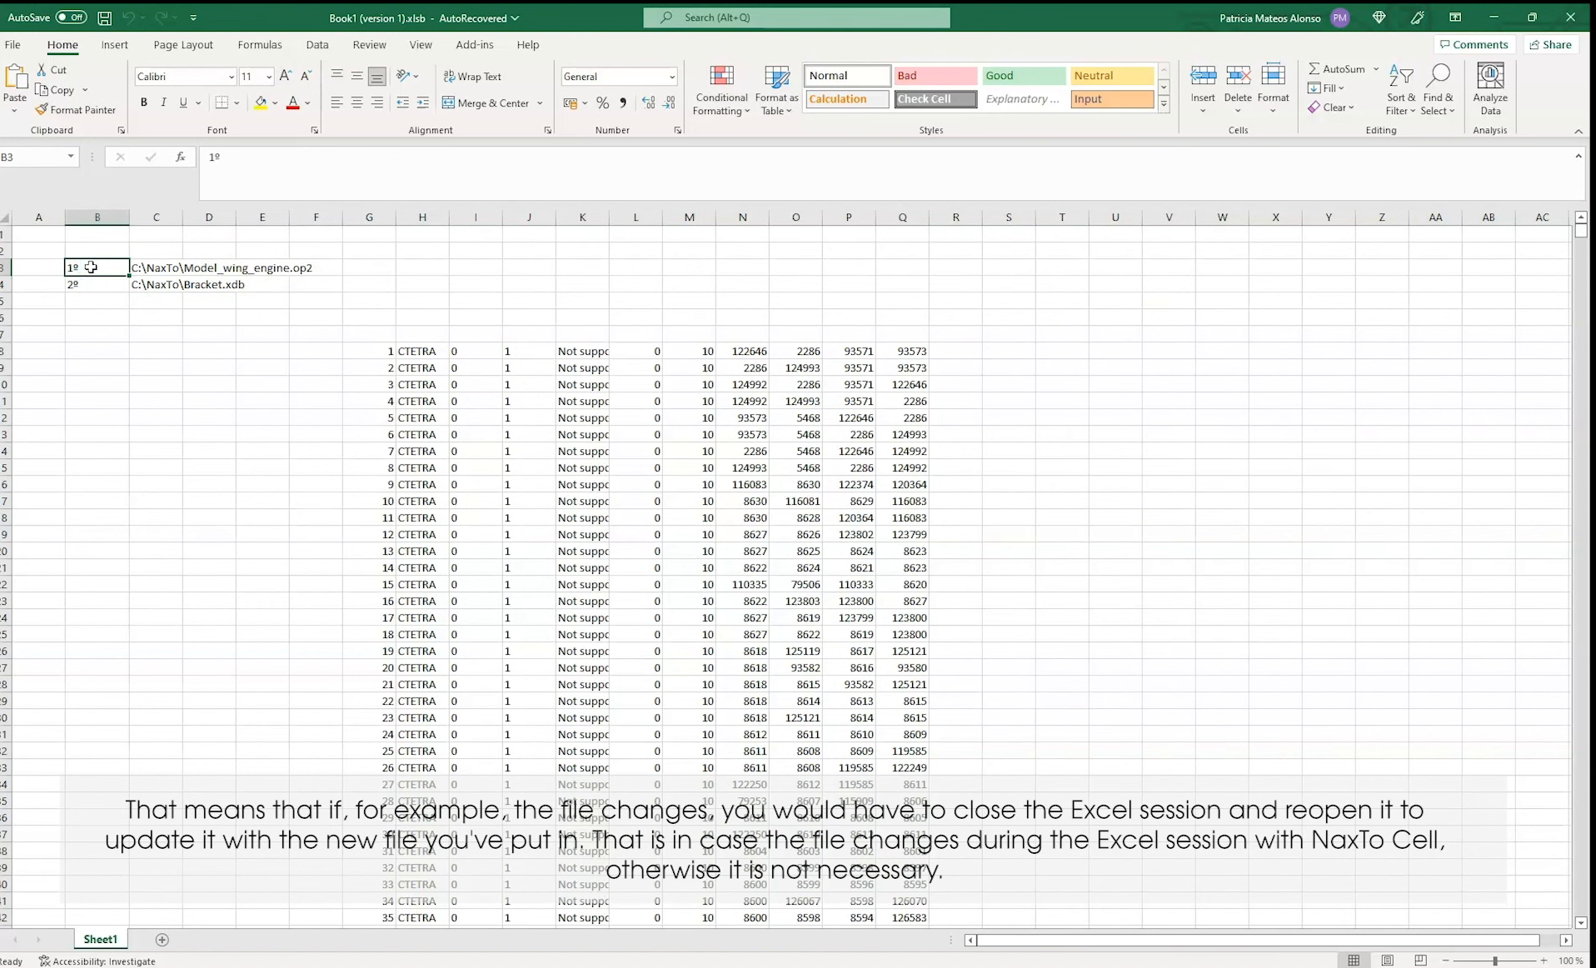
click(90, 285)
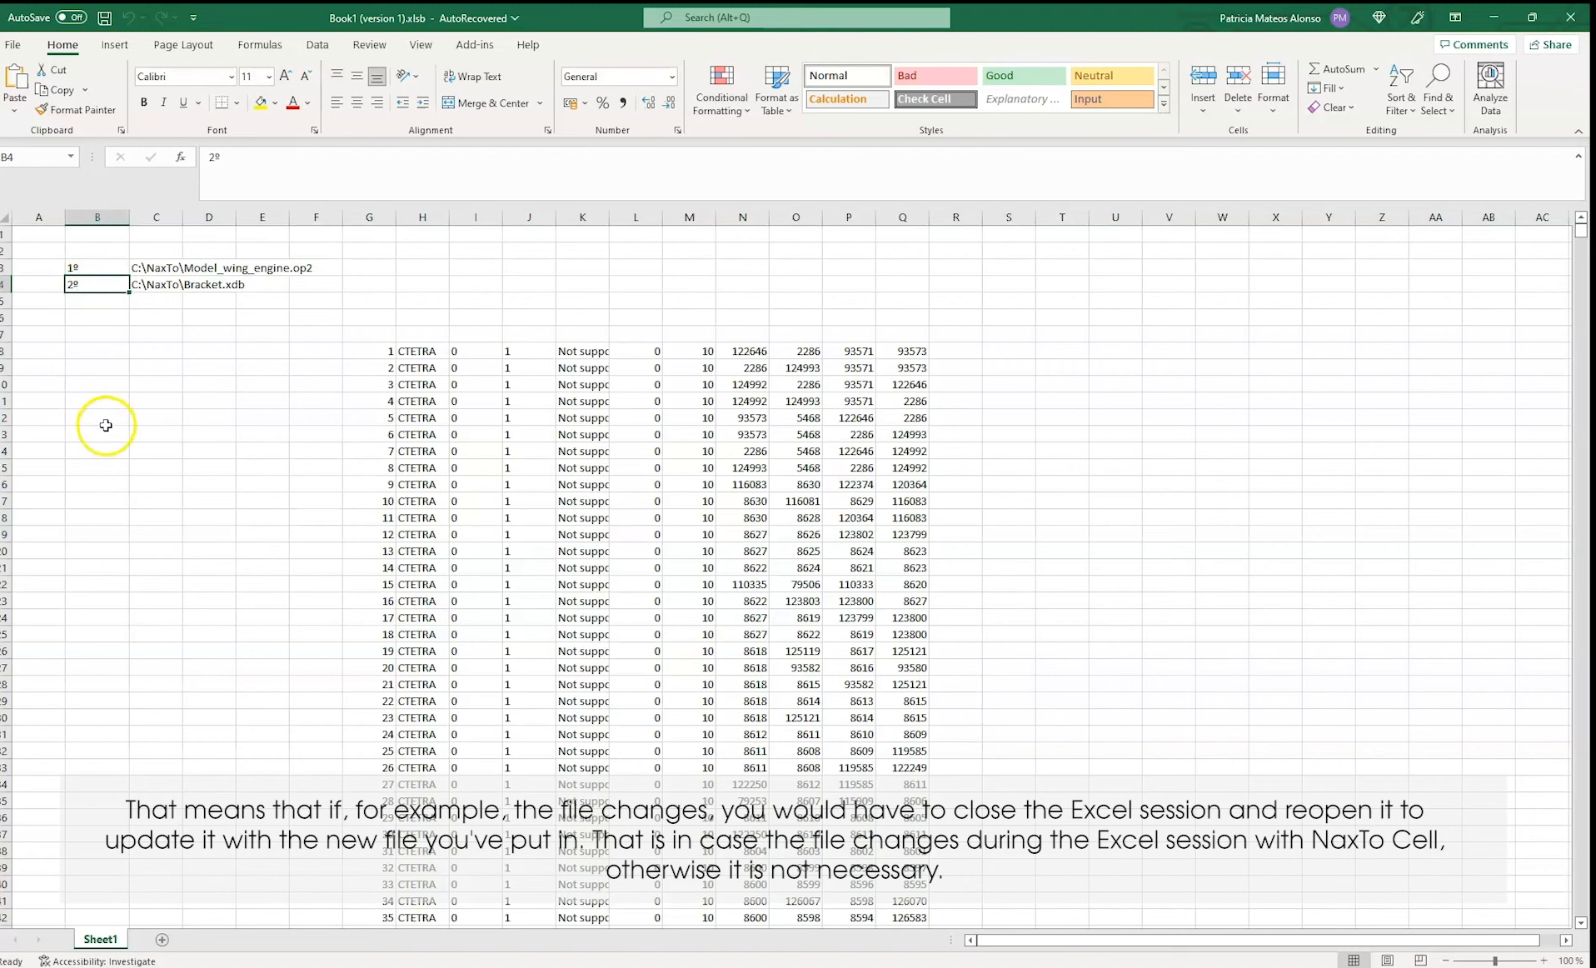